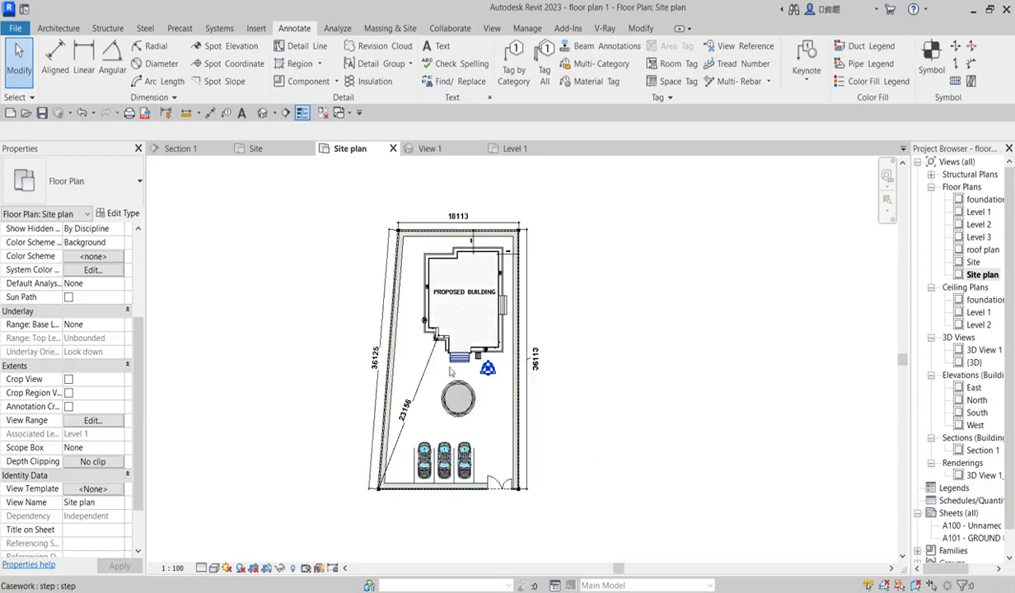
scroll(375, 404, "up", 1)
scroll(387, 354, "up", 1)
scroll(394, 312, "down", 1)
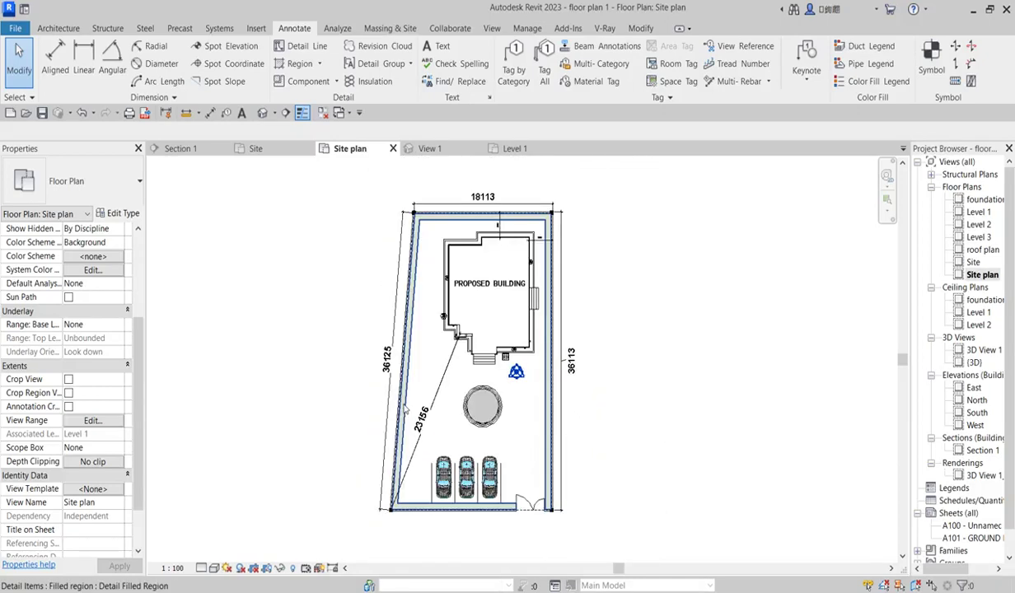
scroll(375, 323, "down", 1)
scroll(371, 264, "up", 1)
scroll(388, 193, "down", 1)
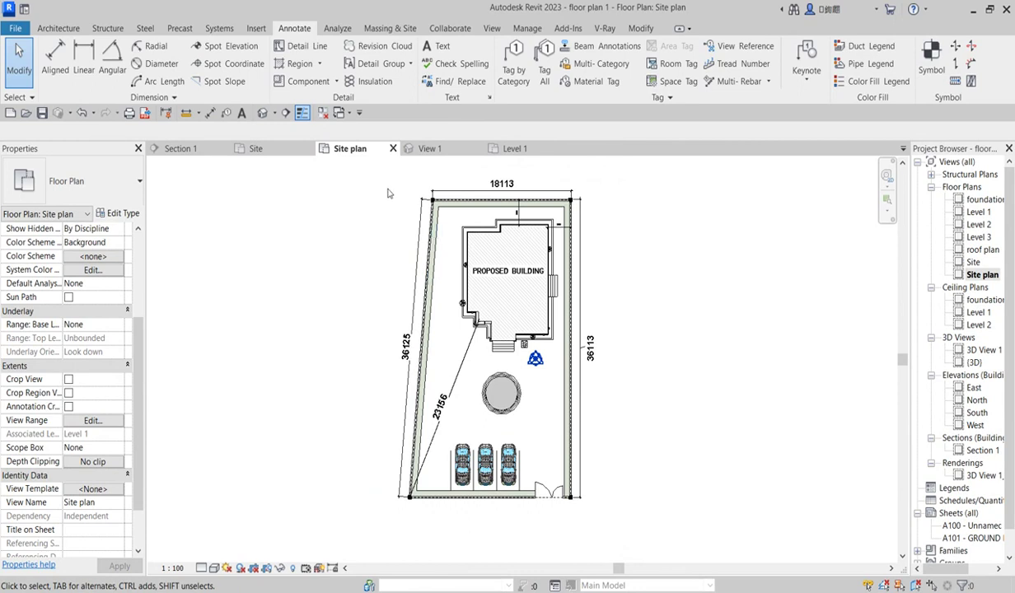
scroll(490, 339, "down", 1)
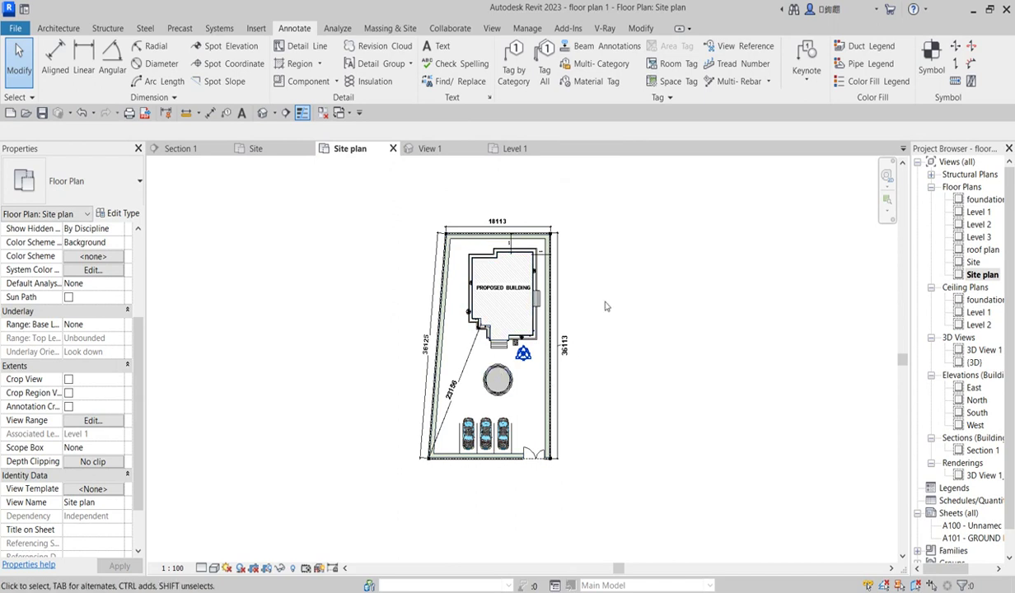
scroll(521, 394, "up", 2)
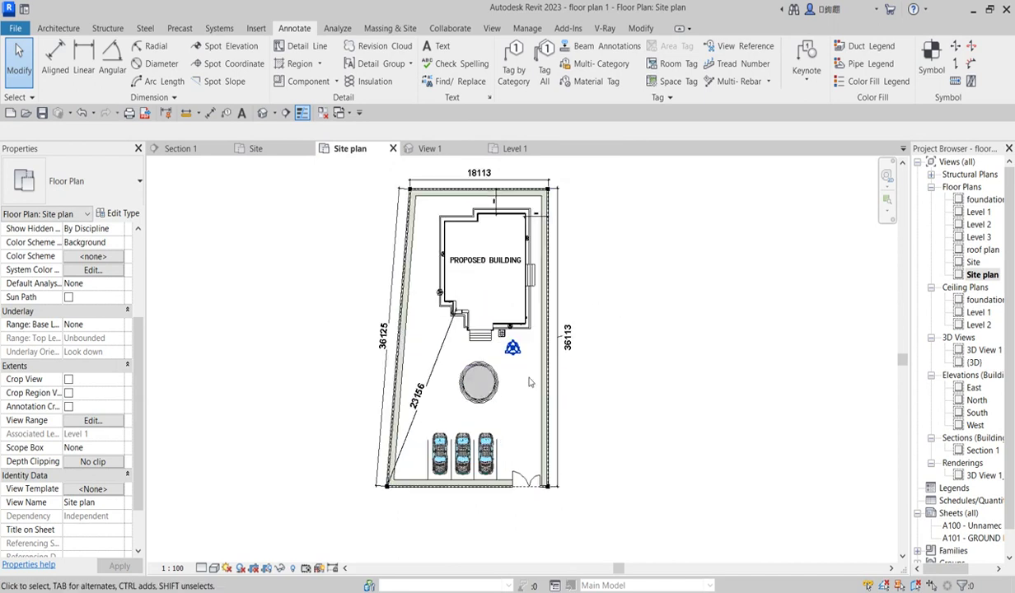
scroll(504, 428, "down", 2)
scroll(461, 366, "up", 2)
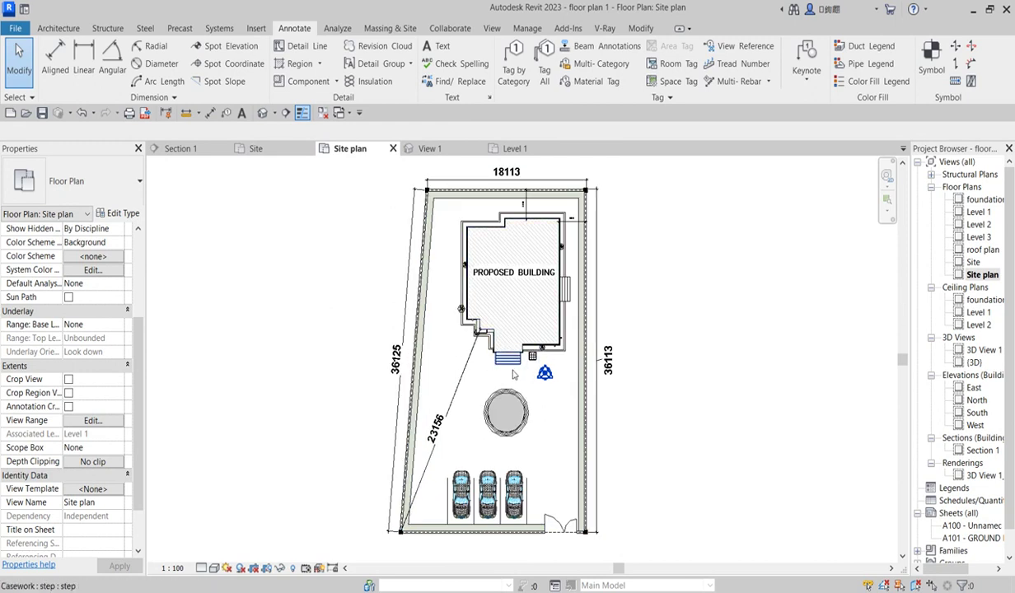
scroll(513, 375, "up", 1)
scroll(502, 385, "down", 2)
scroll(499, 390, "down", 1)
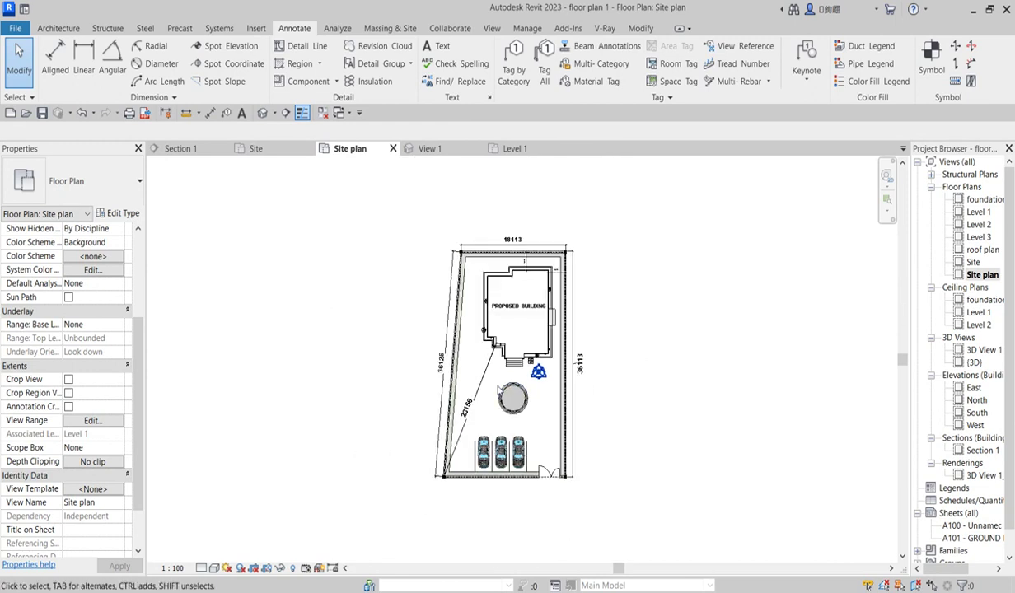
scroll(494, 366, "up", 1)
scroll(487, 329, "up", 1)
scroll(481, 284, "up", 1)
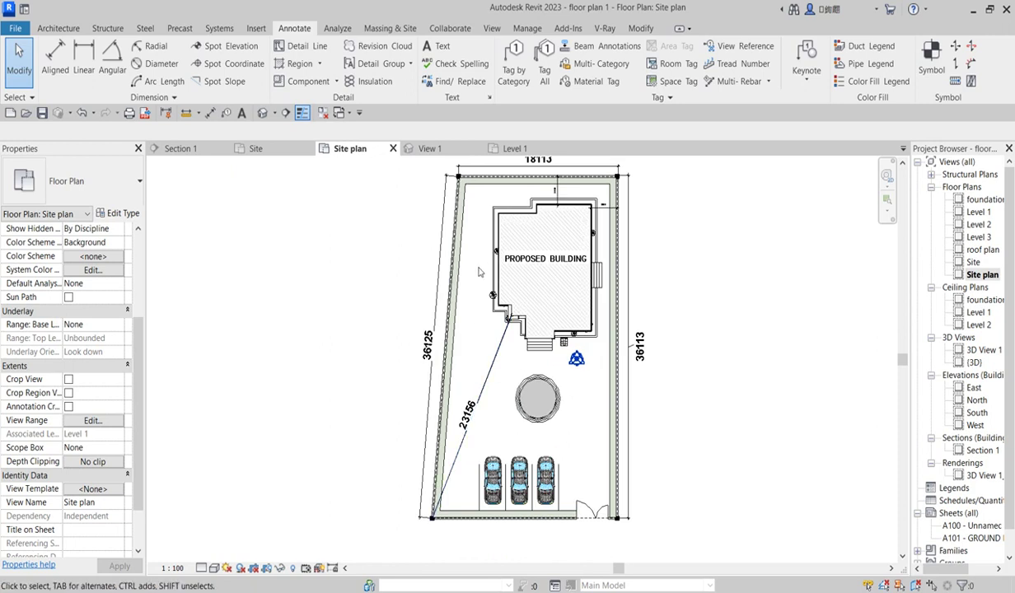
scroll(474, 387, "down", 2)
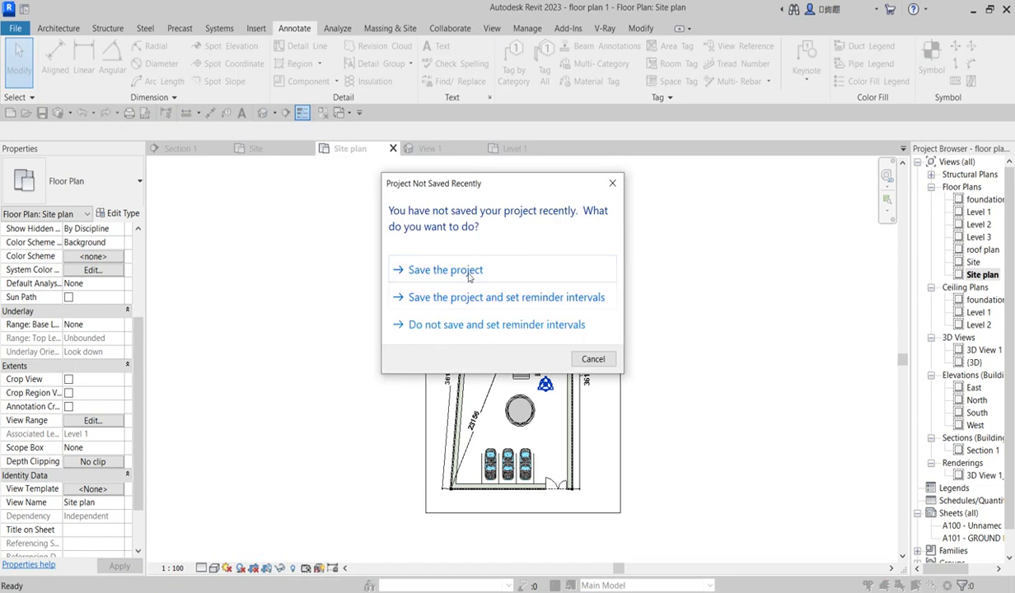
Save the project, then make two 90-degree rotated copies of the site plan's crop region
left_click(469, 272)
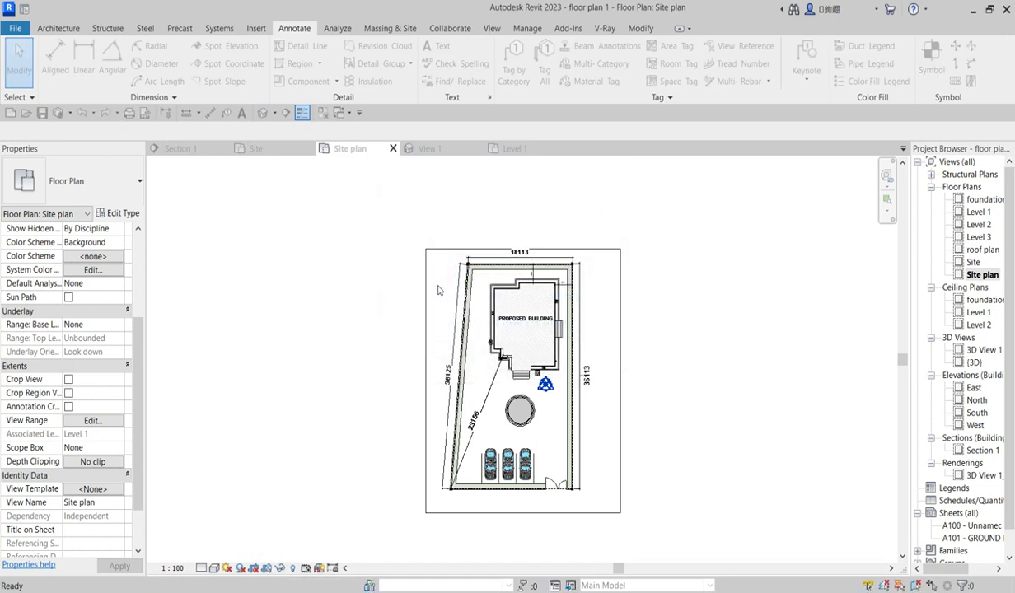
left_click(427, 405)
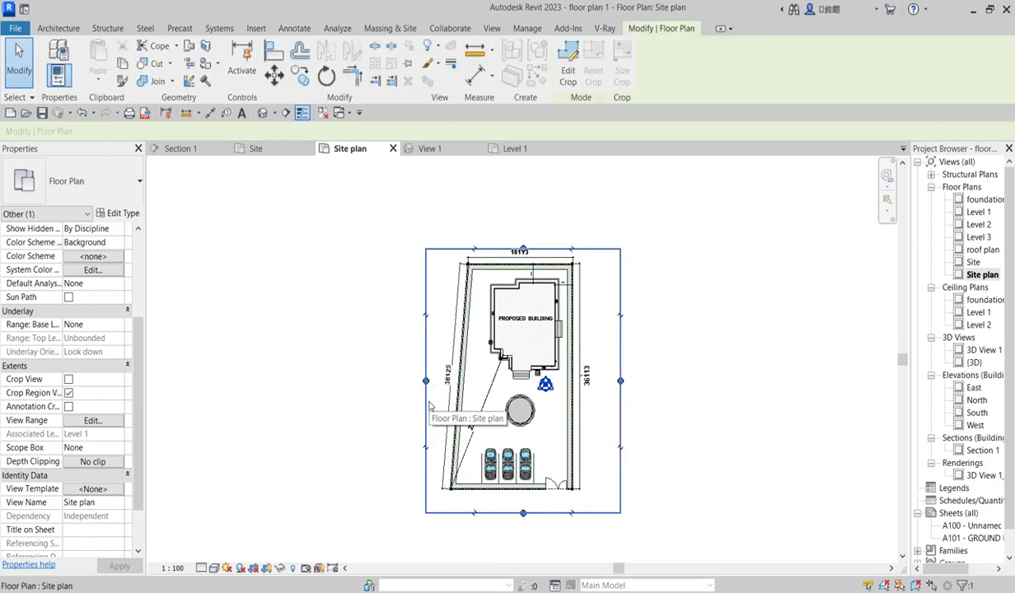
left_click(326, 75)
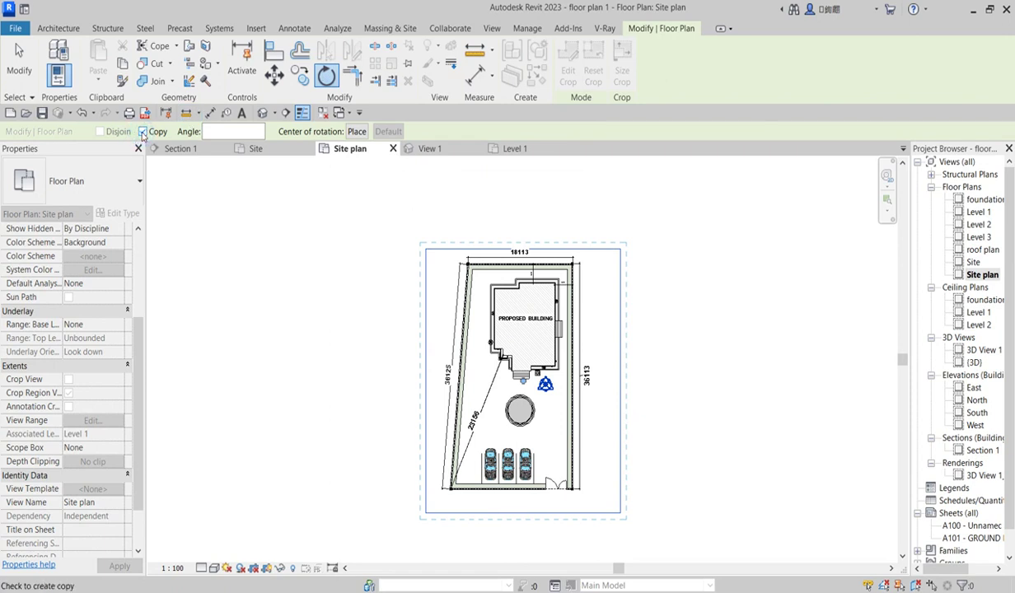
left_click(524, 211)
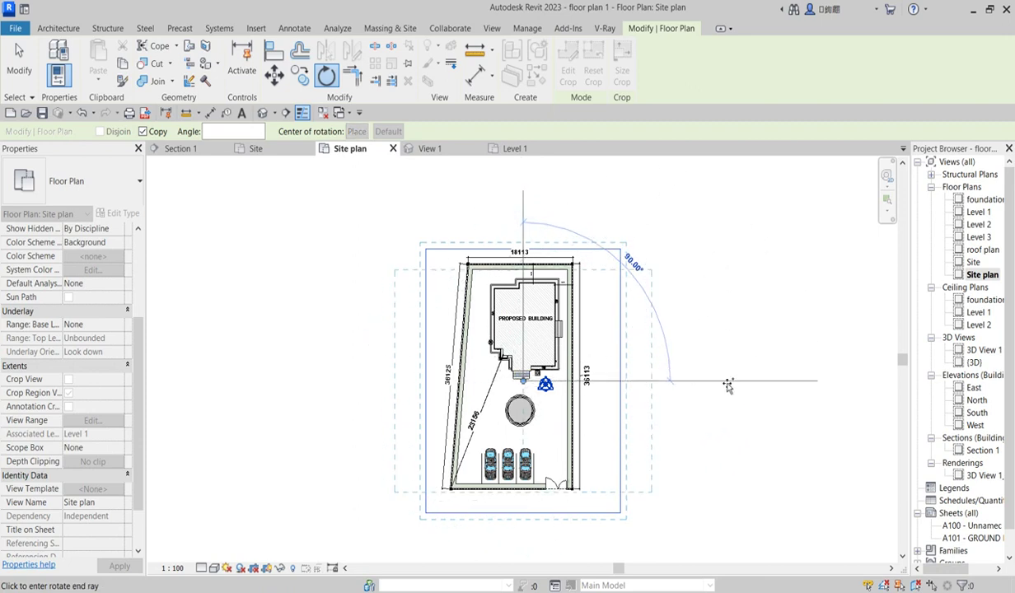
left_click(732, 387)
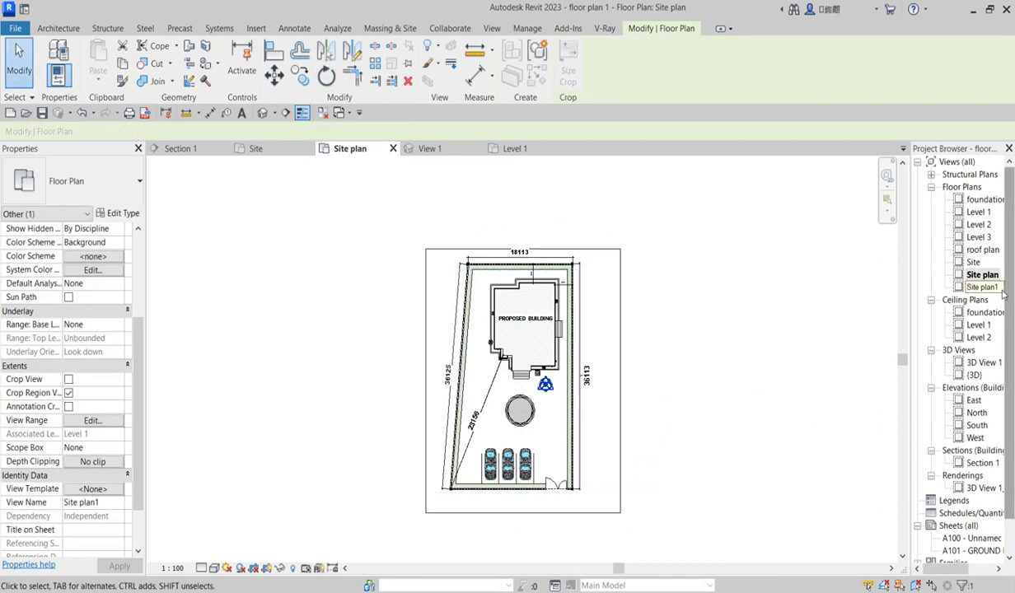
left_click(576, 249)
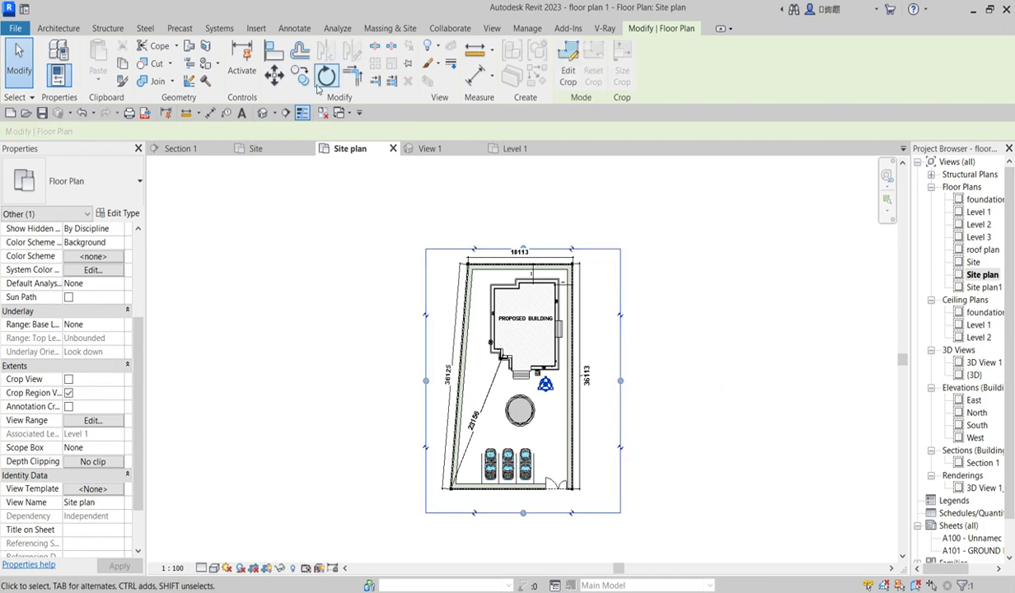
left_click(326, 75)
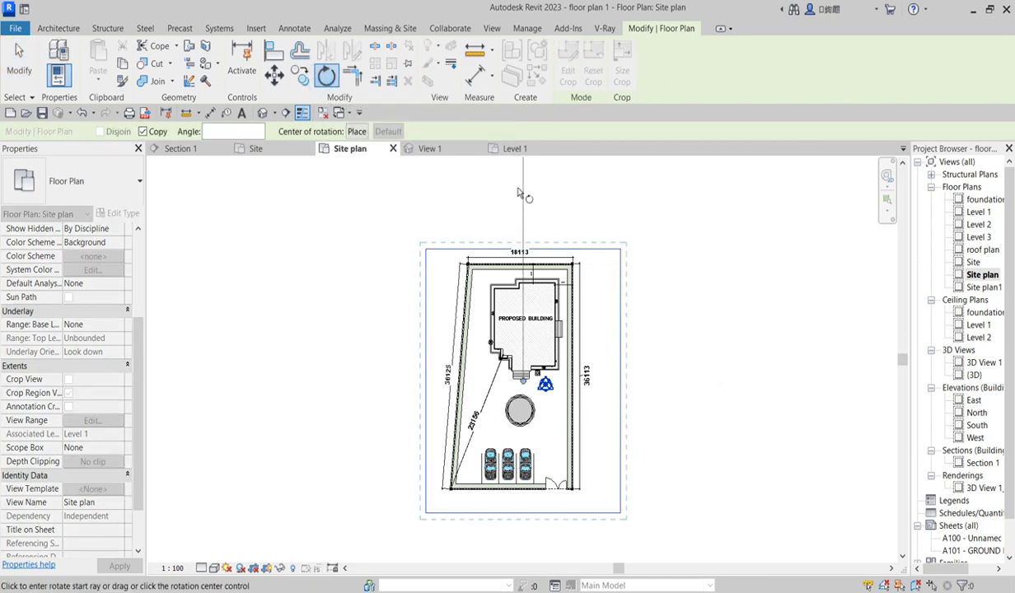
left_click(519, 191)
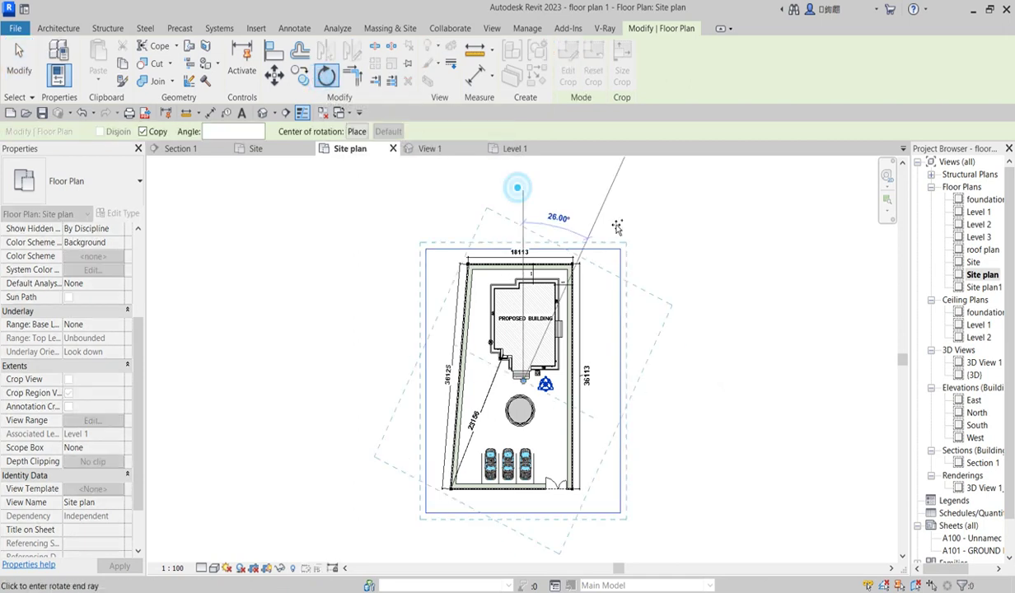
left_click(356, 391)
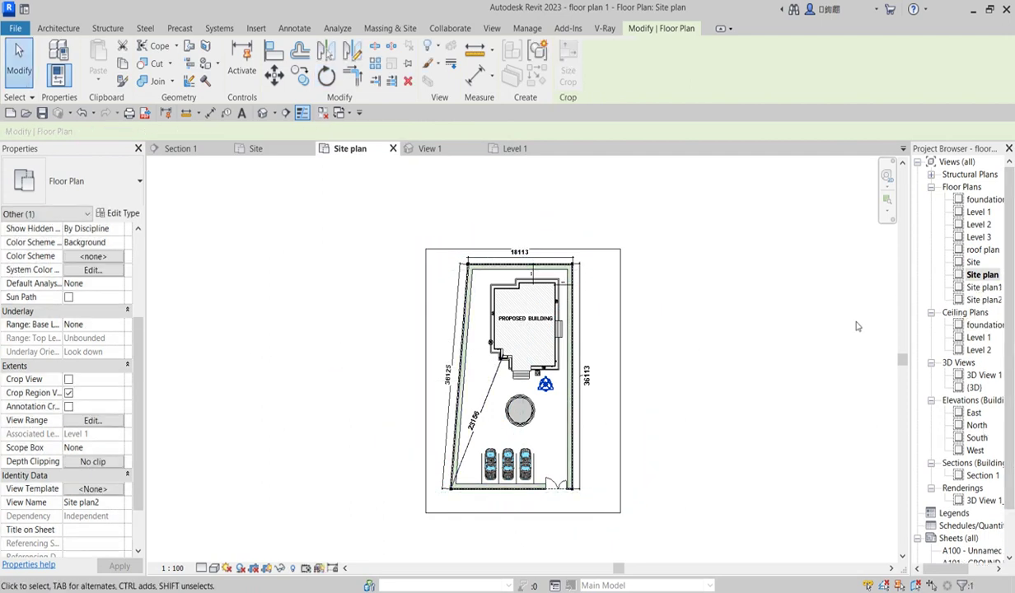
Delete the Site plan1 and Site plan2 views from the Project Browser
left_click(972, 287)
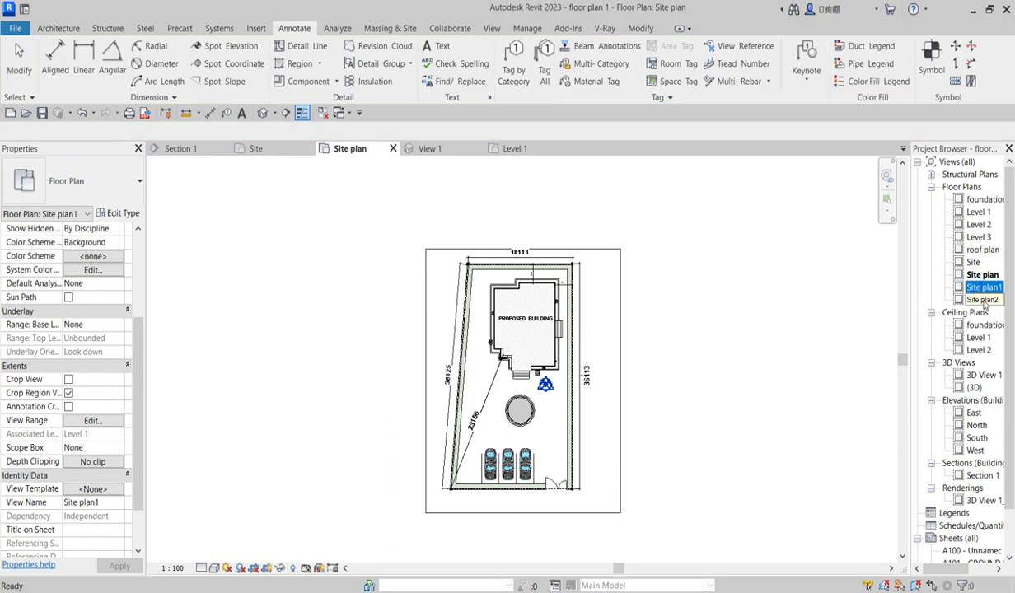
left_click(985, 300, "ctrl")
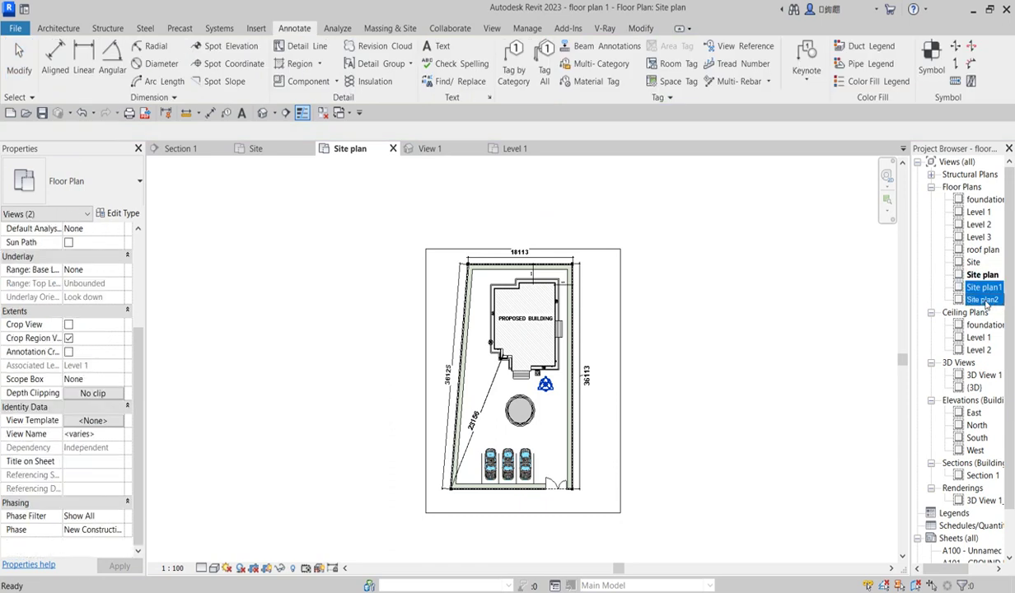
right_click(985, 300)
left_click(917, 365)
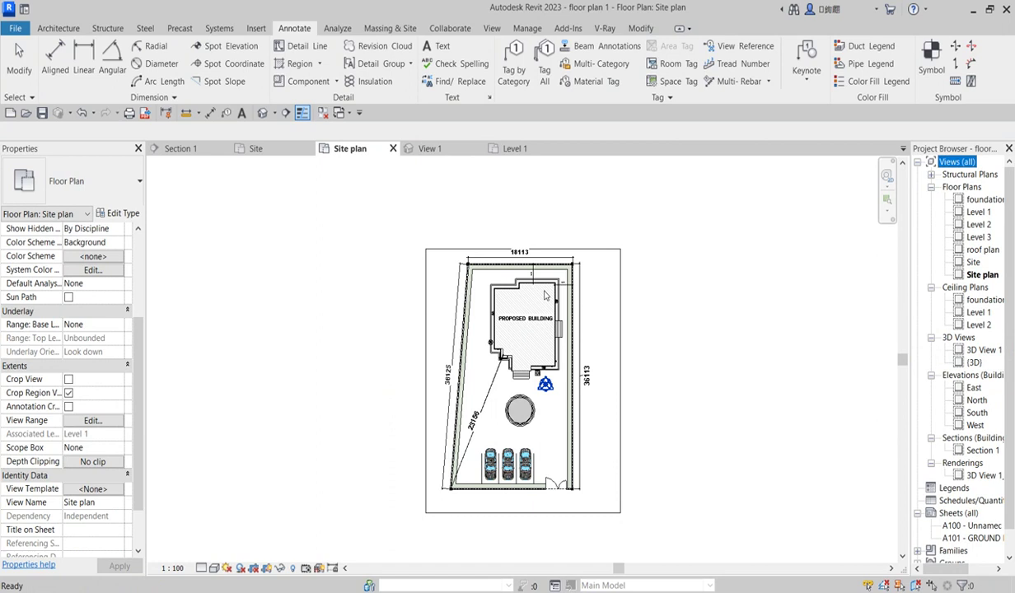
Rotate the crop region and plan 90 degrees without copying, from a vertical start direction
left_click(425, 294)
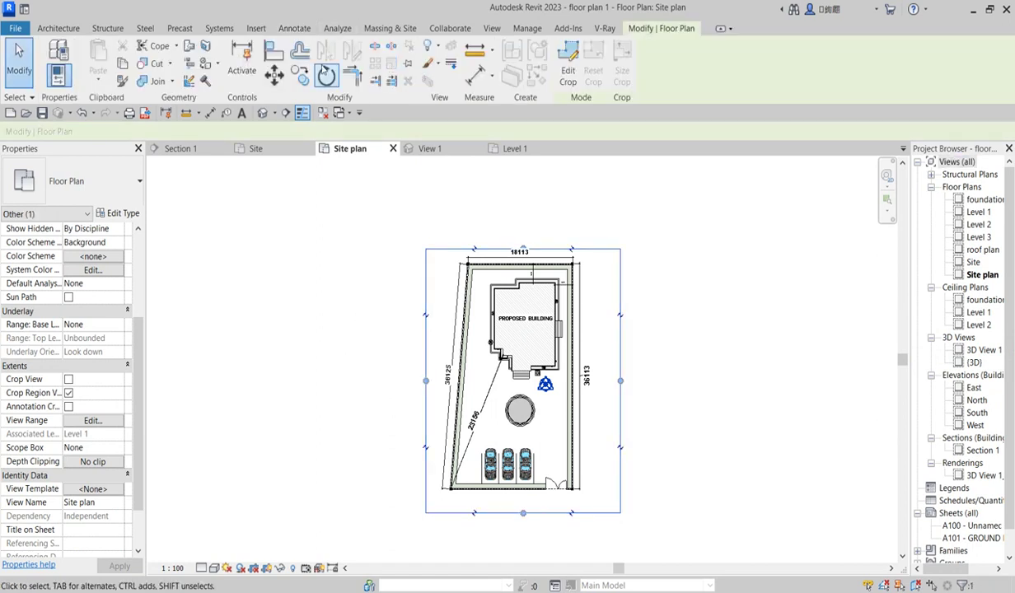
left_click(325, 74)
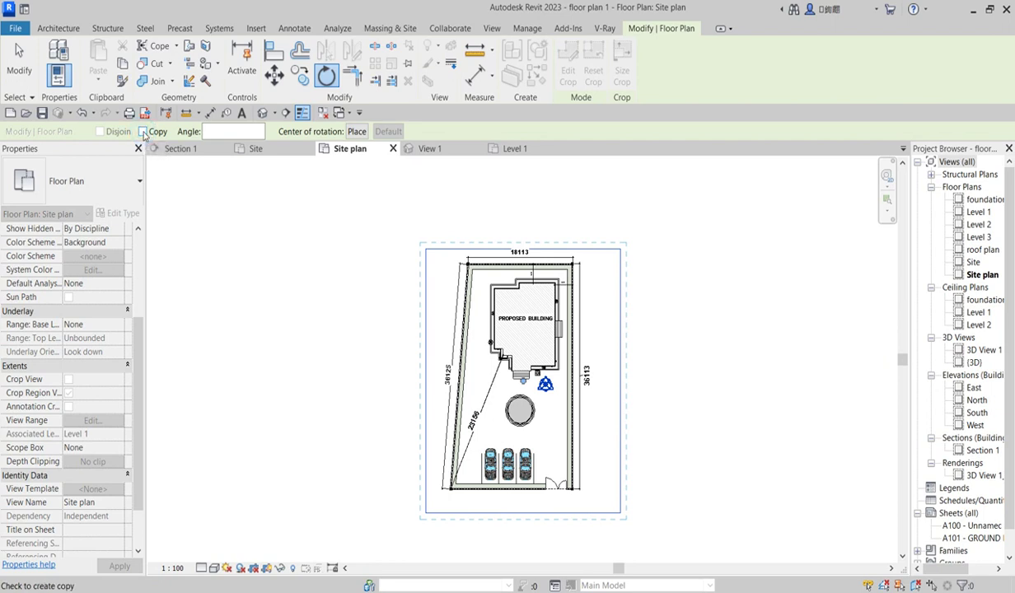
left_click(522, 190)
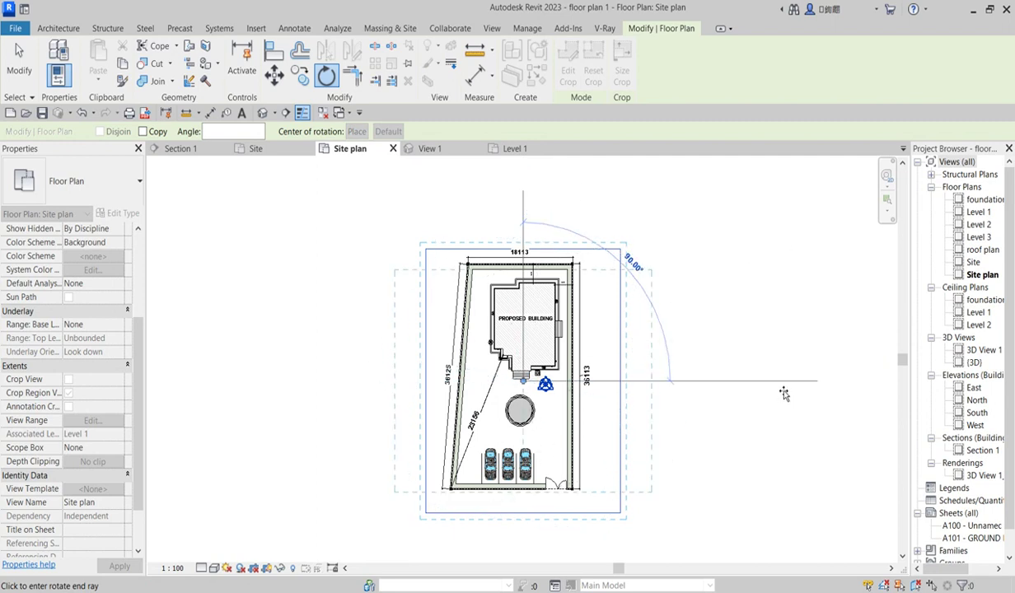
left_click(781, 387)
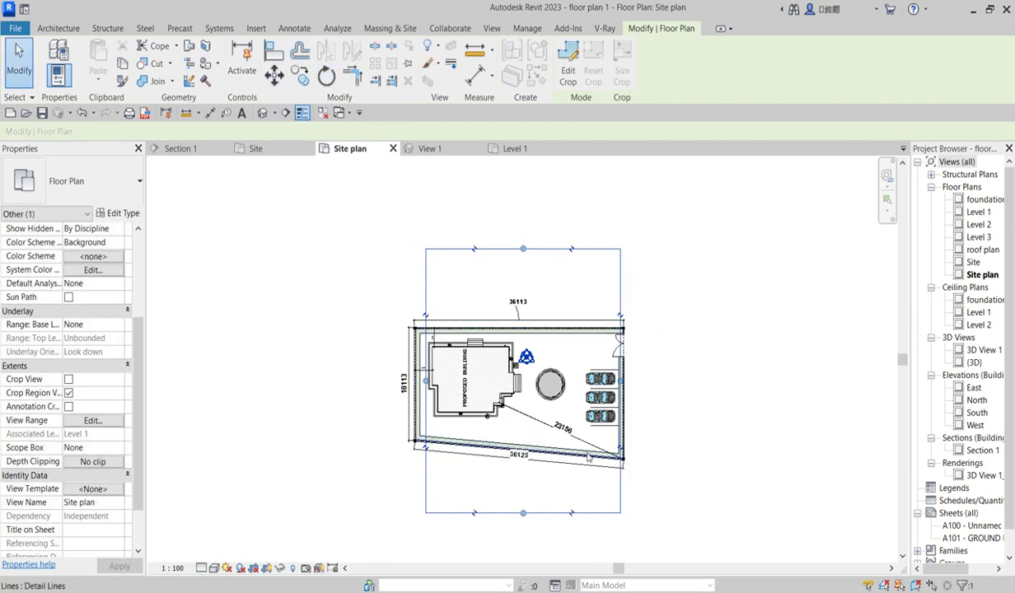
scroll(639, 437, "up", 2)
scroll(639, 436, "up", 1)
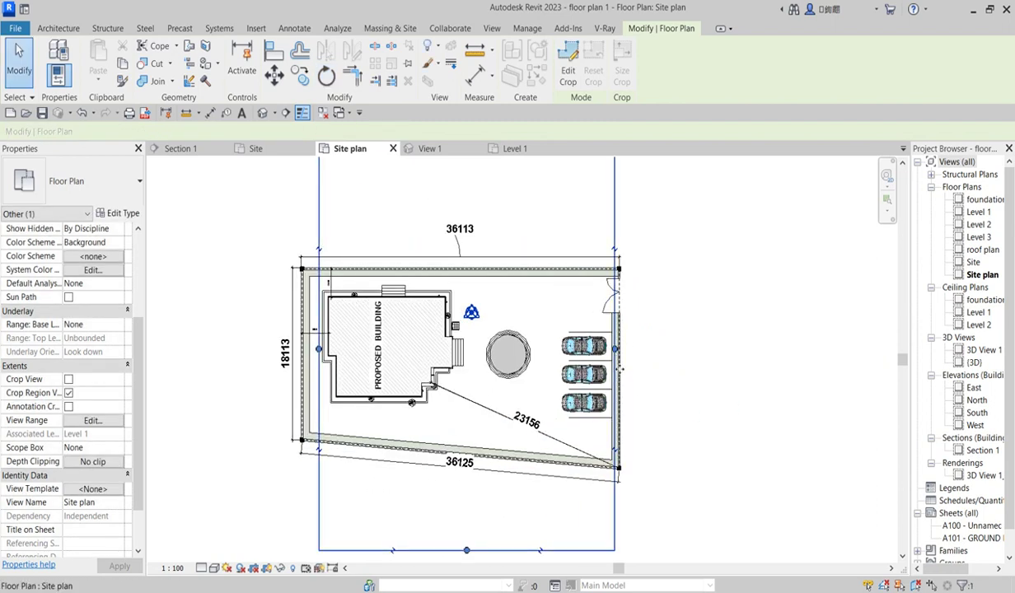
scroll(613, 354, "down", 1)
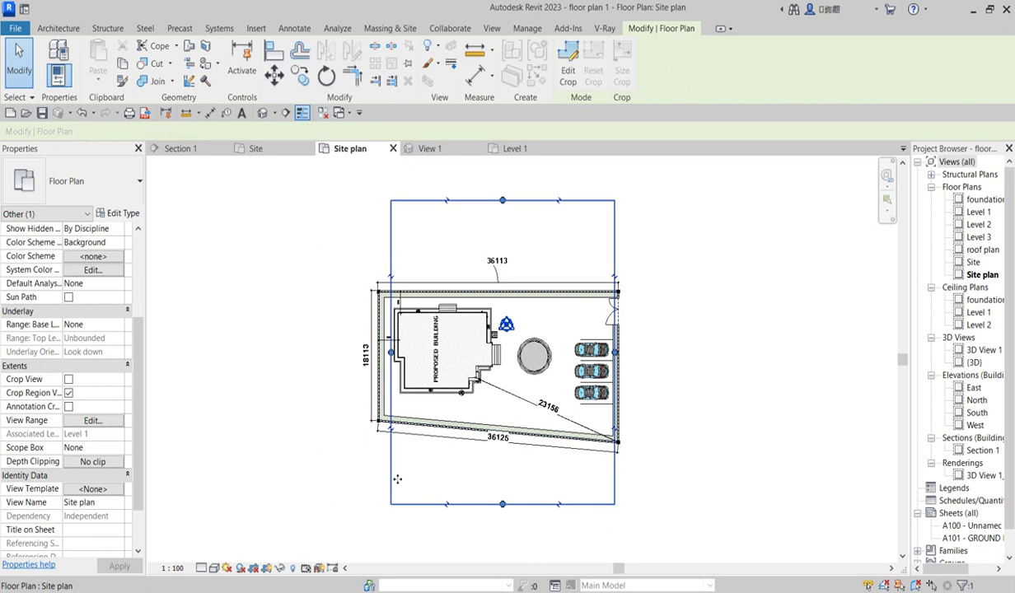
Widen the crop region left and right, and pull its top and bottom edges inward
left_click(231, 360)
left_click(391, 478)
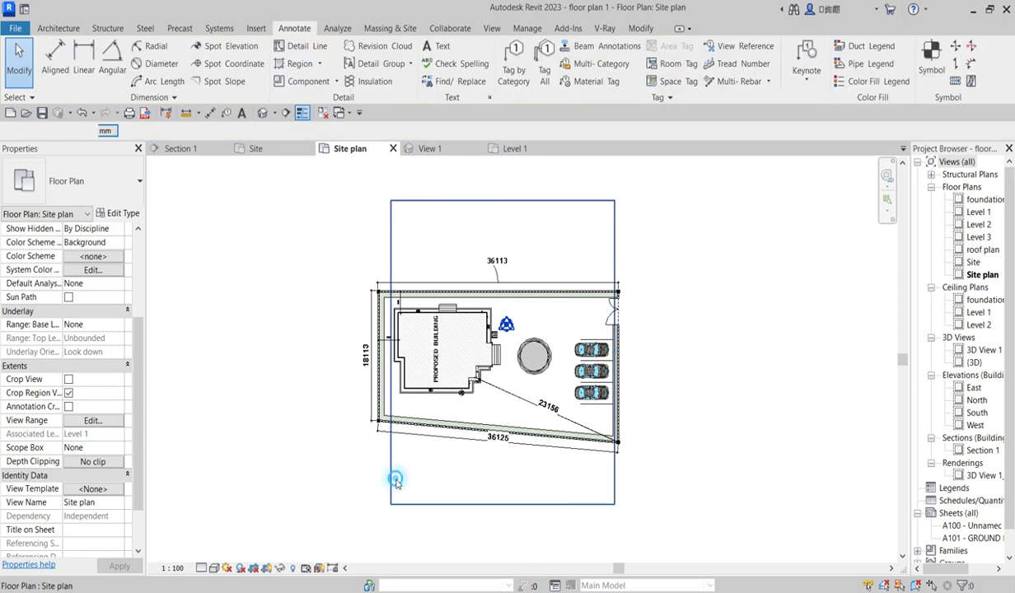
left_click_drag(390, 352, 338, 353)
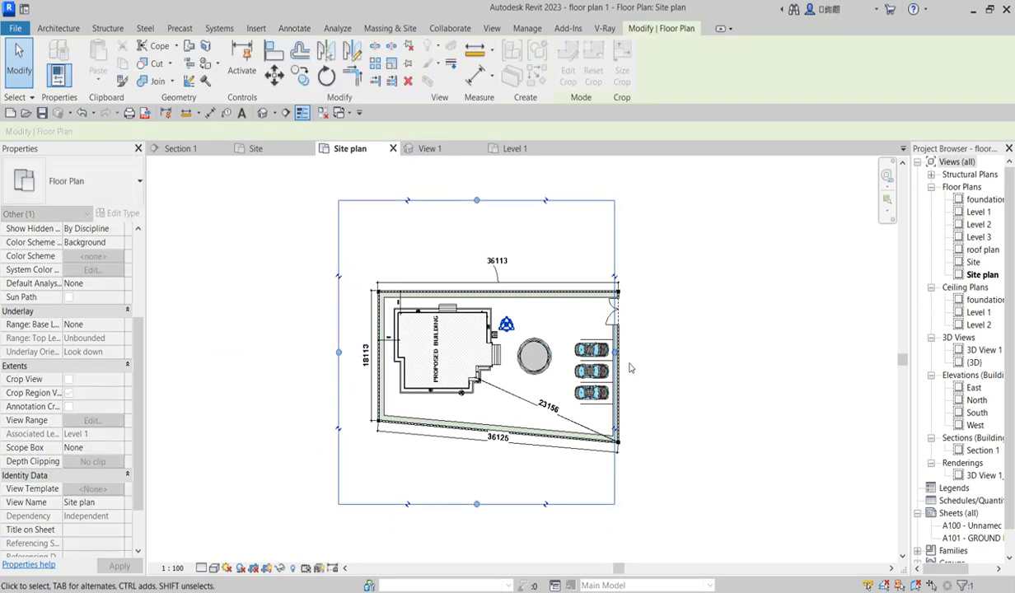
left_click_drag(615, 352, 672, 353)
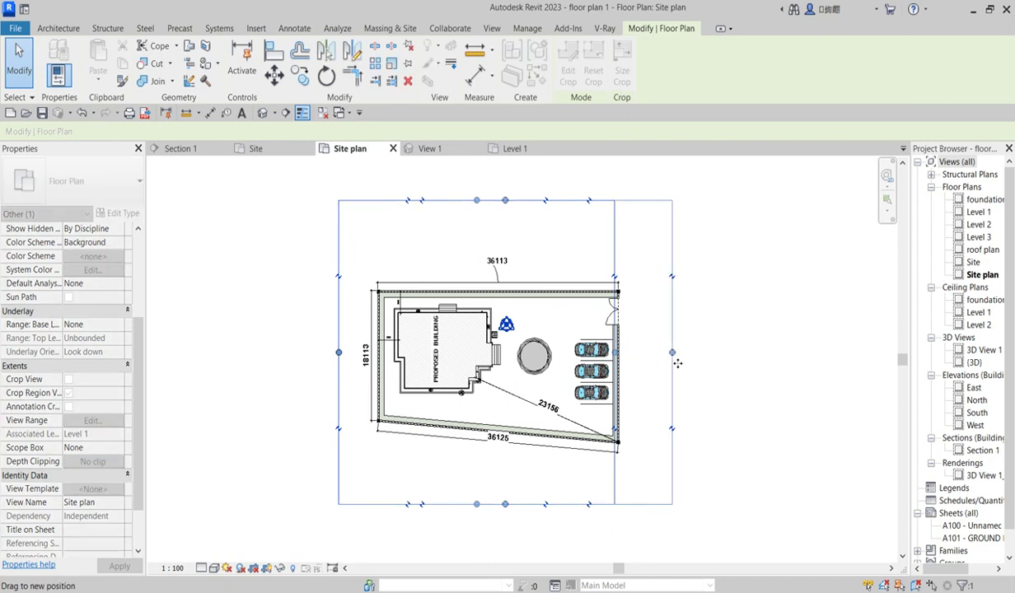
left_click_drag(505, 504, 505, 467)
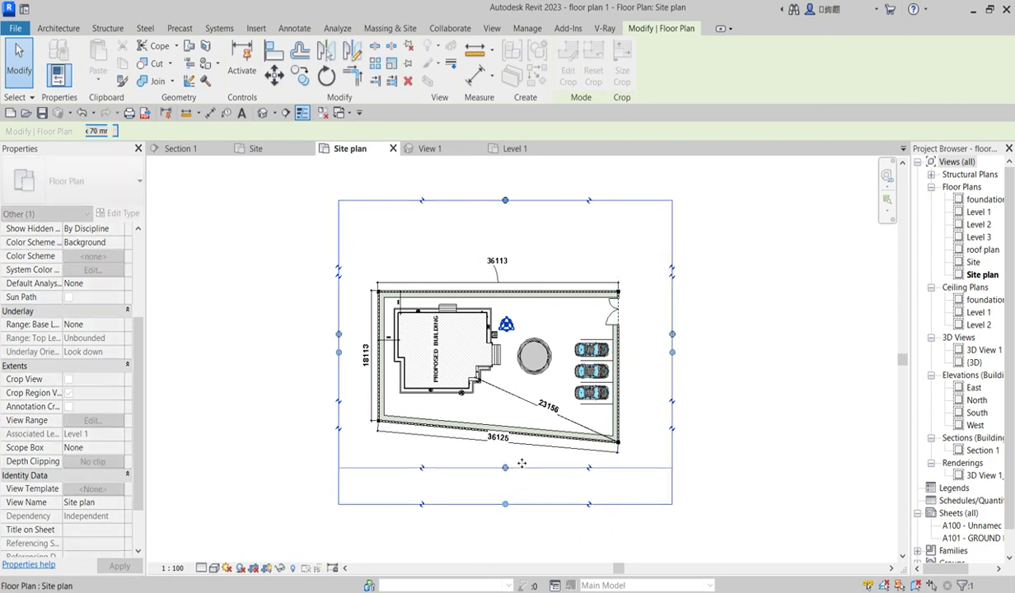
left_click_drag(505, 201, 512, 246)
left_click(603, 256)
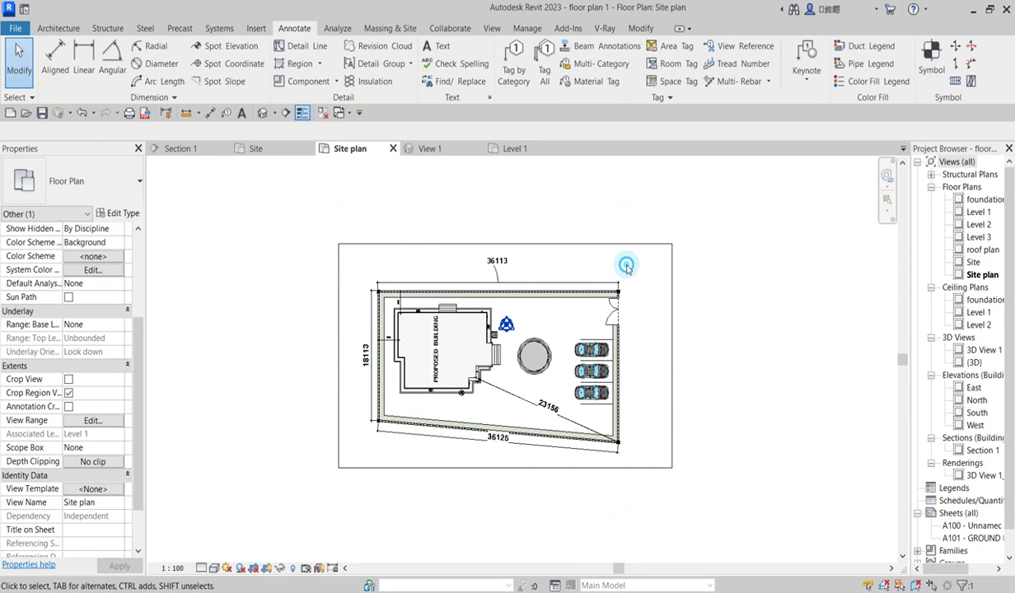
left_click(670, 313)
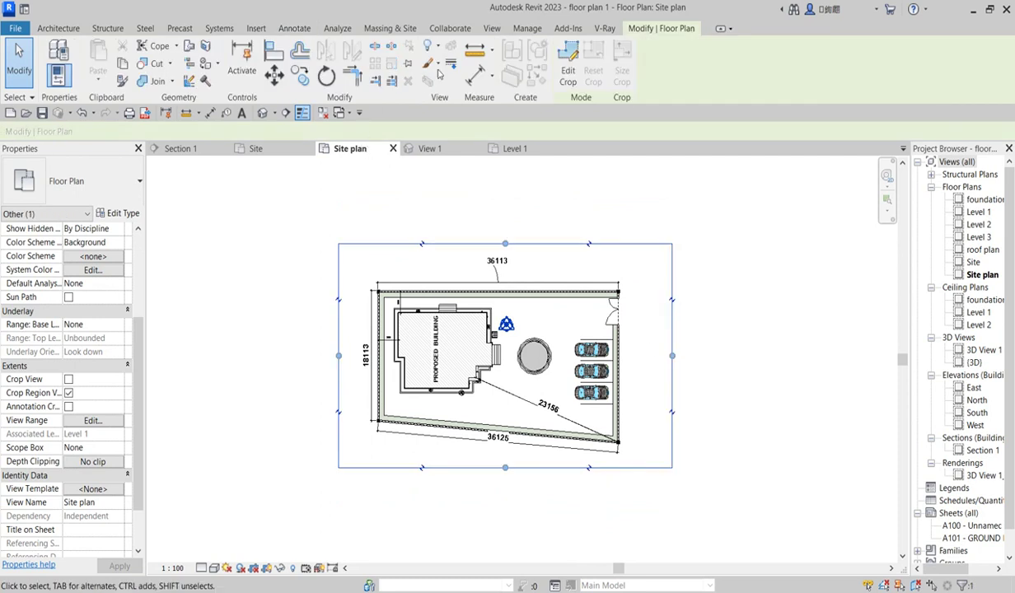
Rotate the site plan 180 degrees
left_click(325, 77)
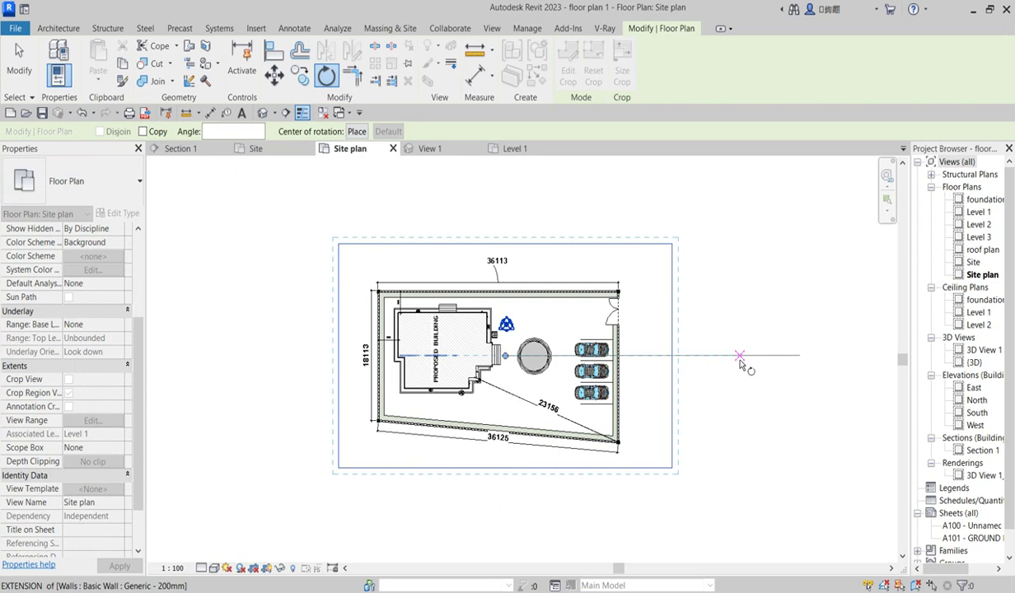
left_click(738, 412)
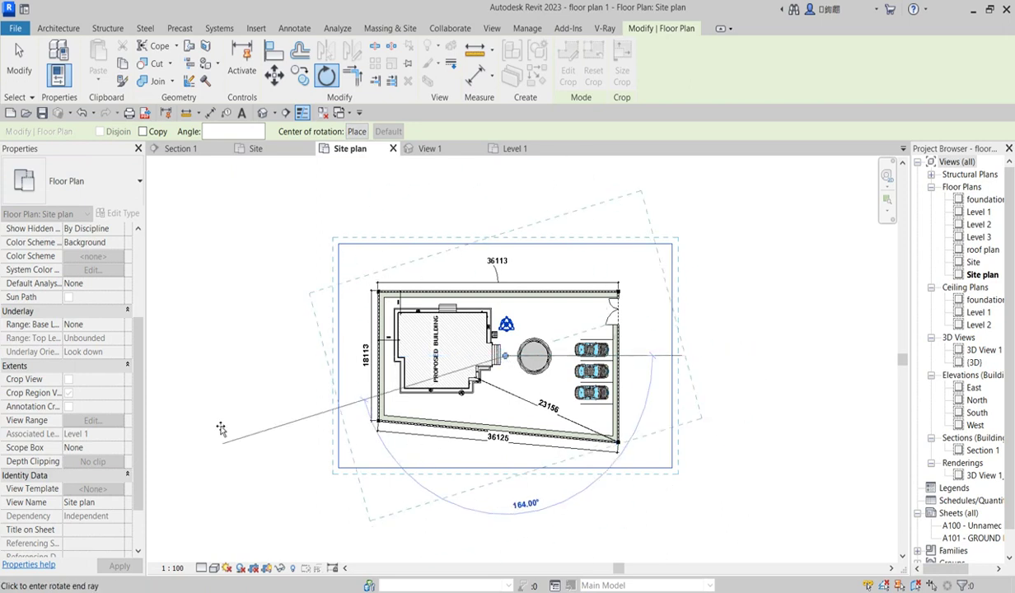
left_click(228, 362)
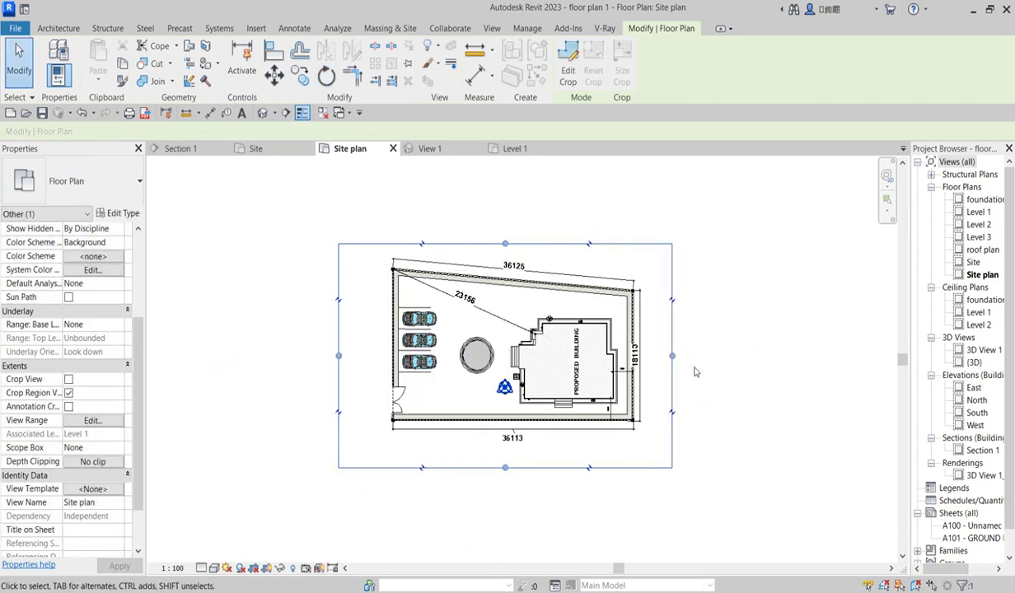
left_click(719, 333)
scroll(346, 379, "up", 2)
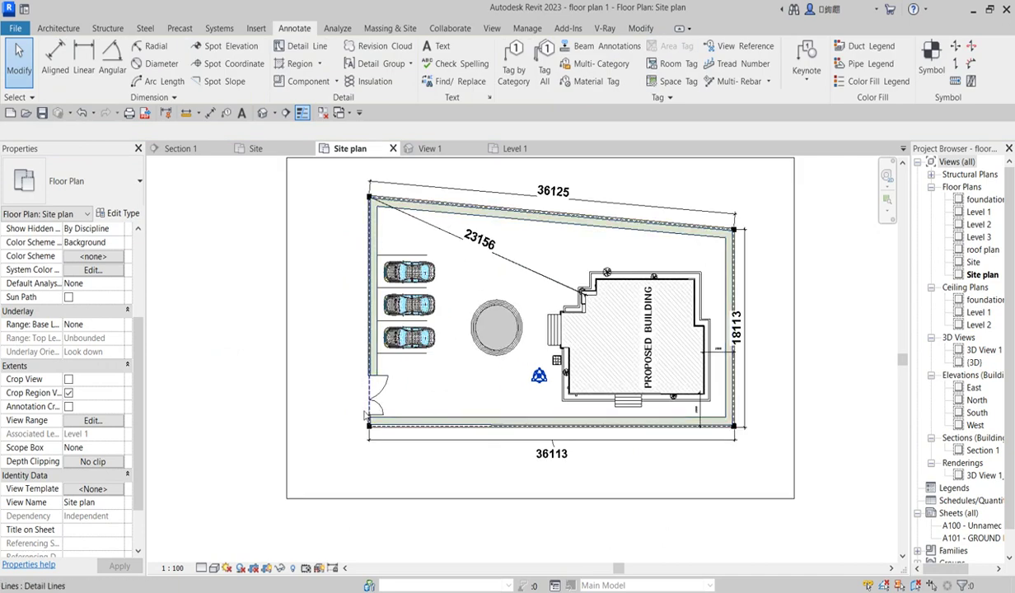
scroll(268, 351, "down", 3)
Extend the crop boundary's left, top and bottom edges to fit the rotated plan
left_click(320, 338)
left_click_drag(319, 363, 280, 375)
left_click_drag(443, 265, 444, 241)
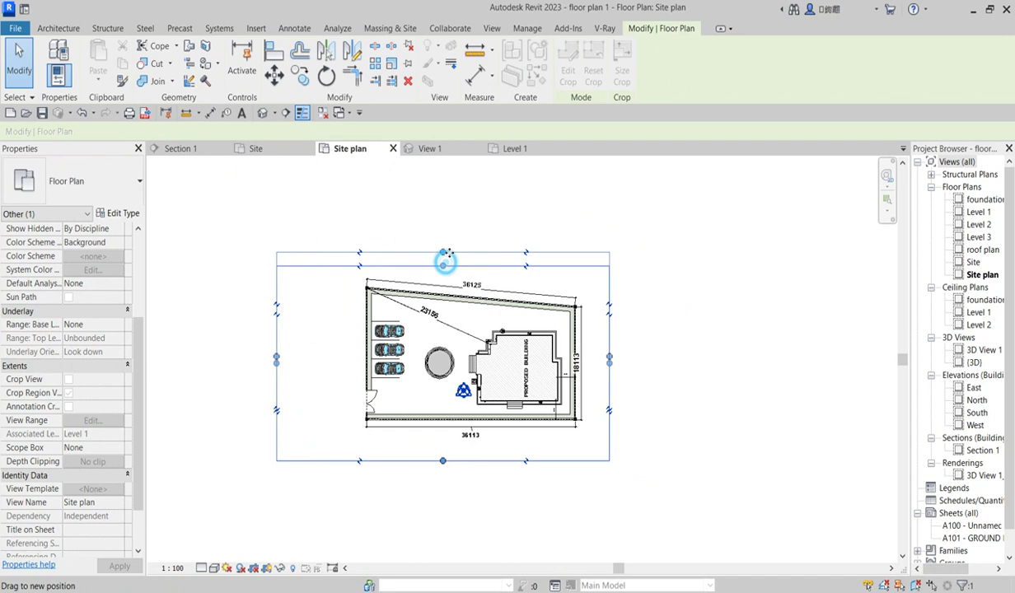
left_click_drag(442, 461, 442, 452)
left_click(318, 390)
scroll(330, 363, "up", 1)
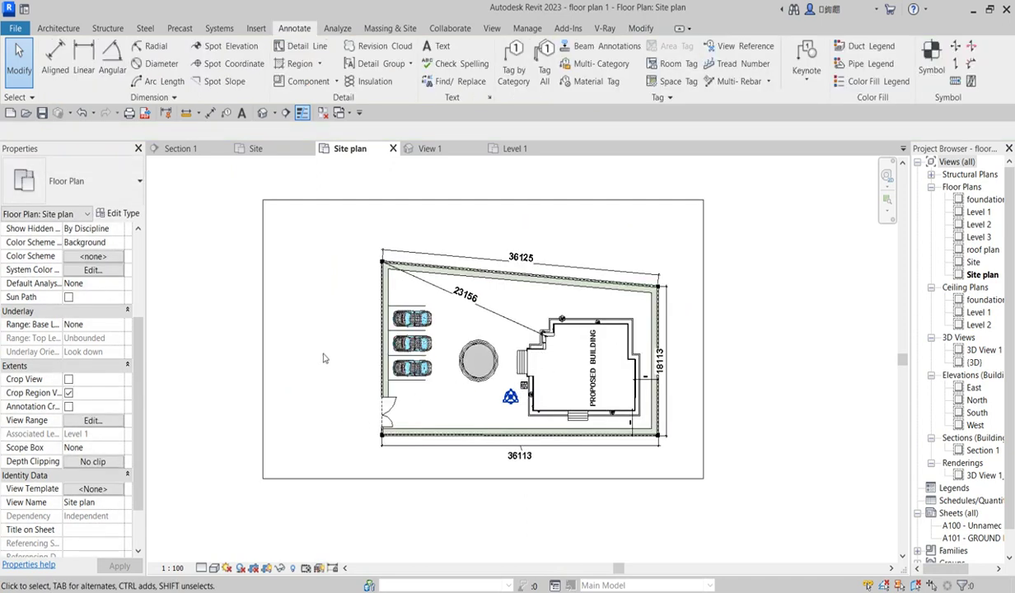
scroll(339, 343, "up", 1)
scroll(360, 413, "down", 1)
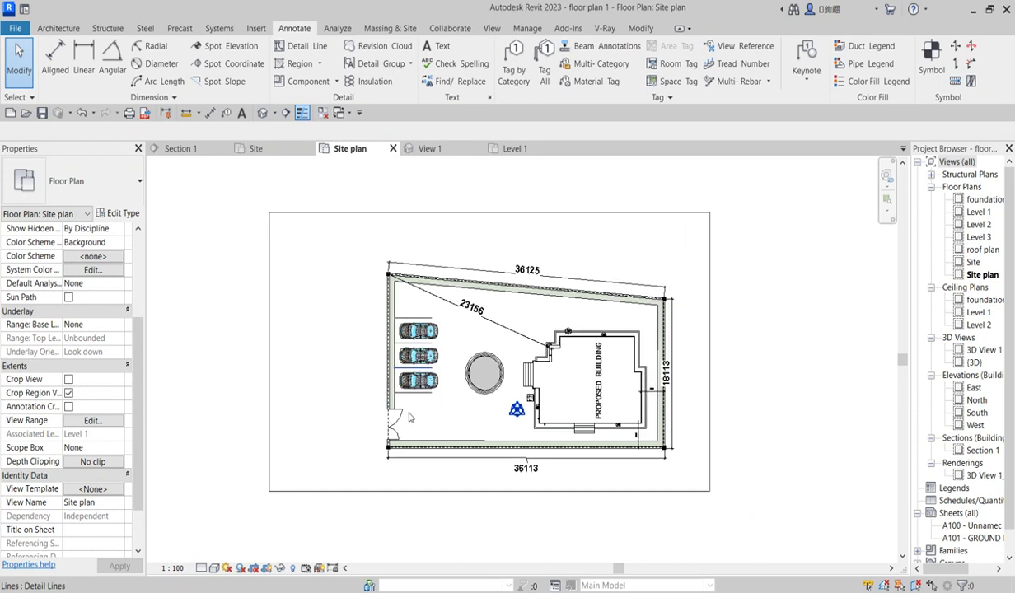
scroll(359, 413, "down", 1)
scroll(404, 410, "up", 1)
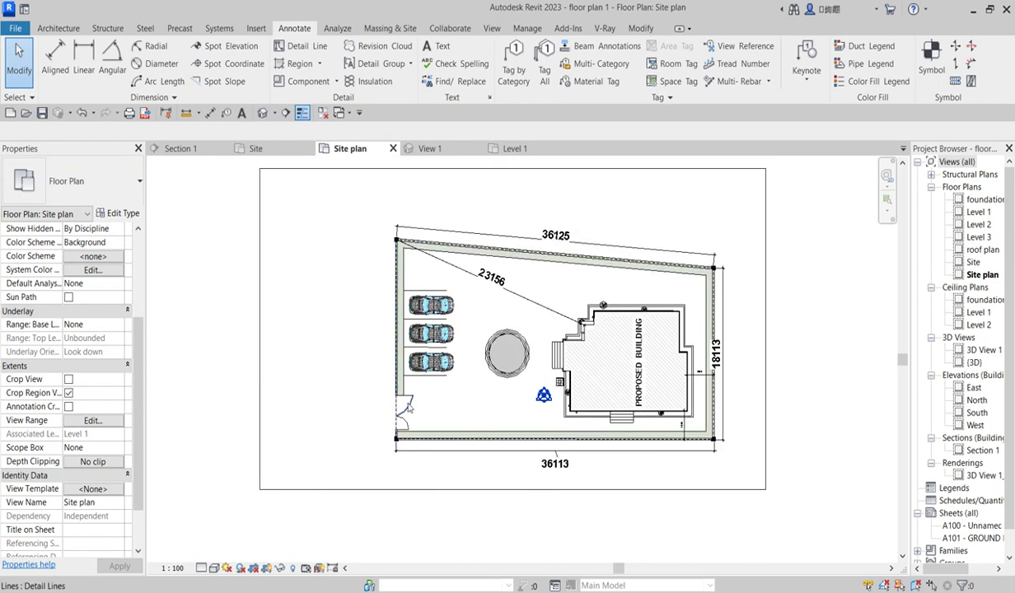
left_click(412, 412)
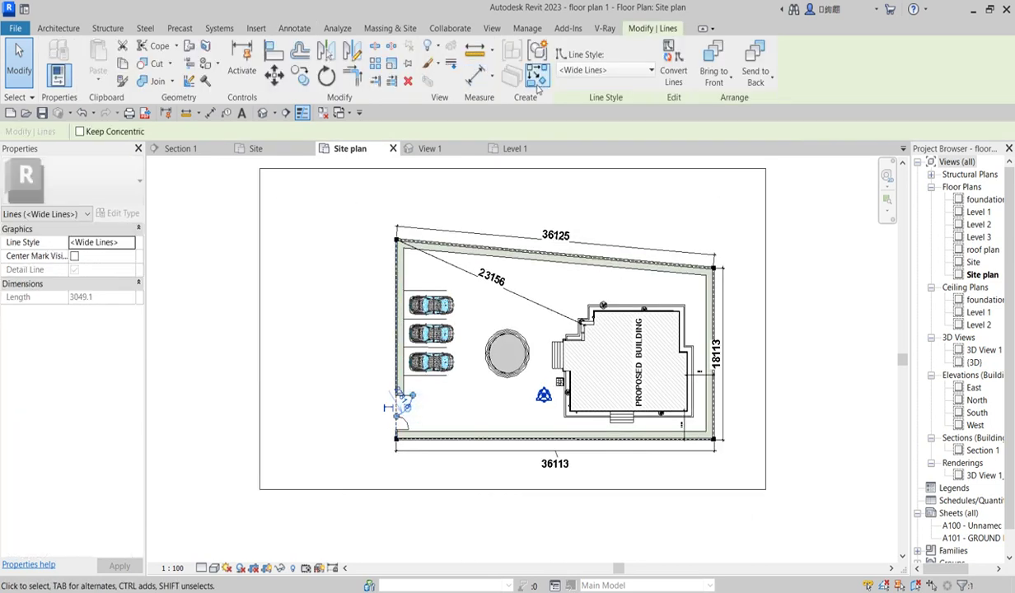
Draw the access road's edge detail lines along the plot's left side with DL
key("d")
key("l")
scroll(391, 396, "up", 1)
scroll(387, 398, "up", 1)
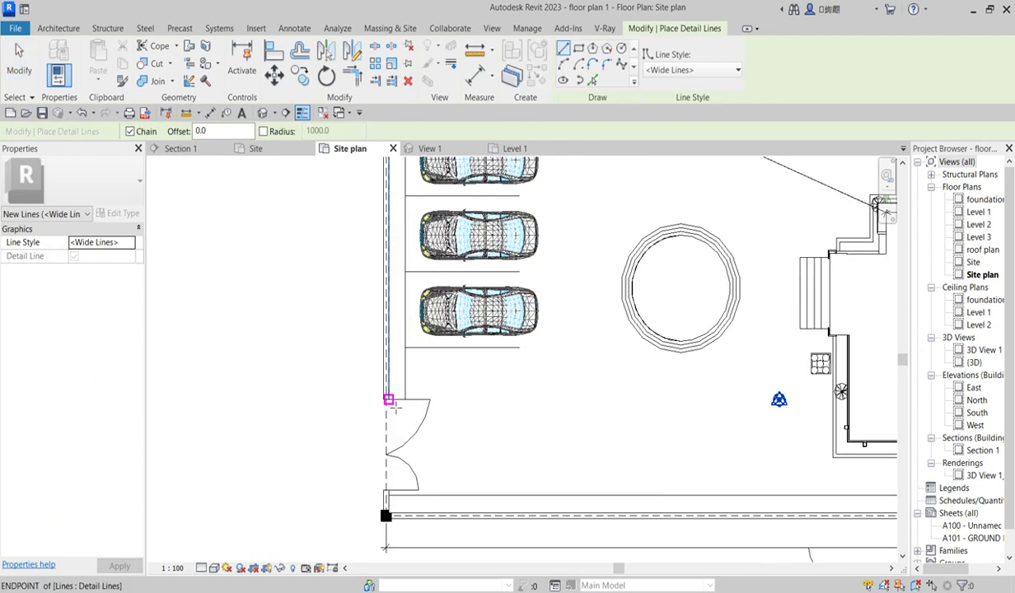
left_click(383, 400)
scroll(346, 400, "up", 1)
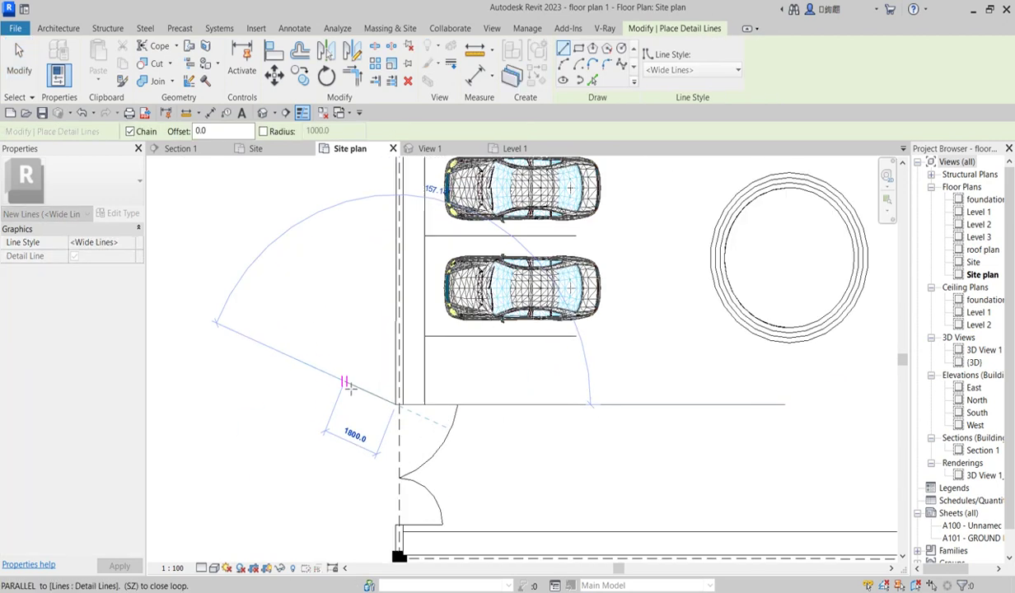
scroll(330, 428, "down", 1)
scroll(338, 436, "down", 2)
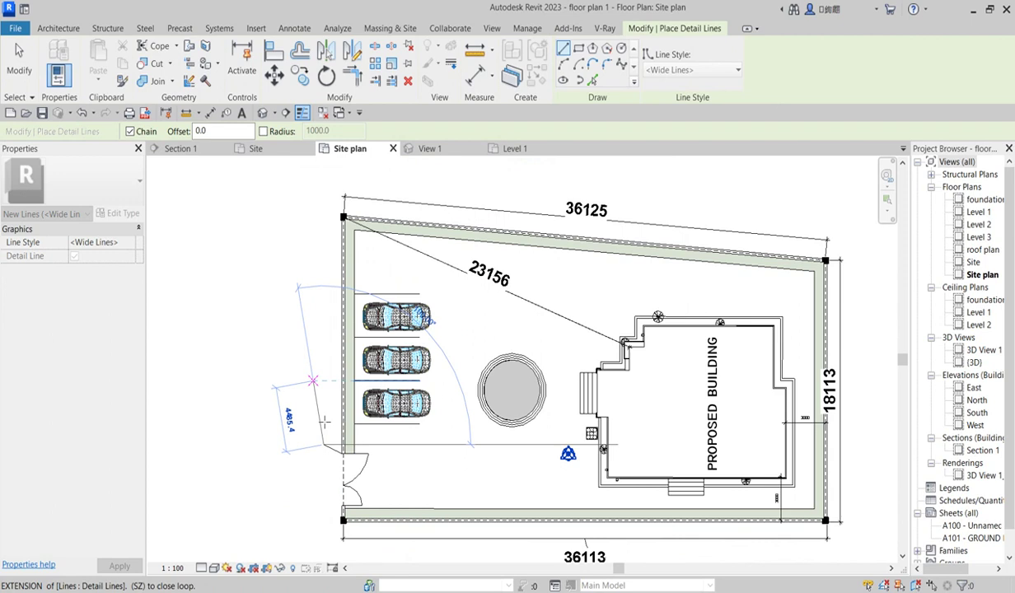
scroll(335, 241, "down", 1)
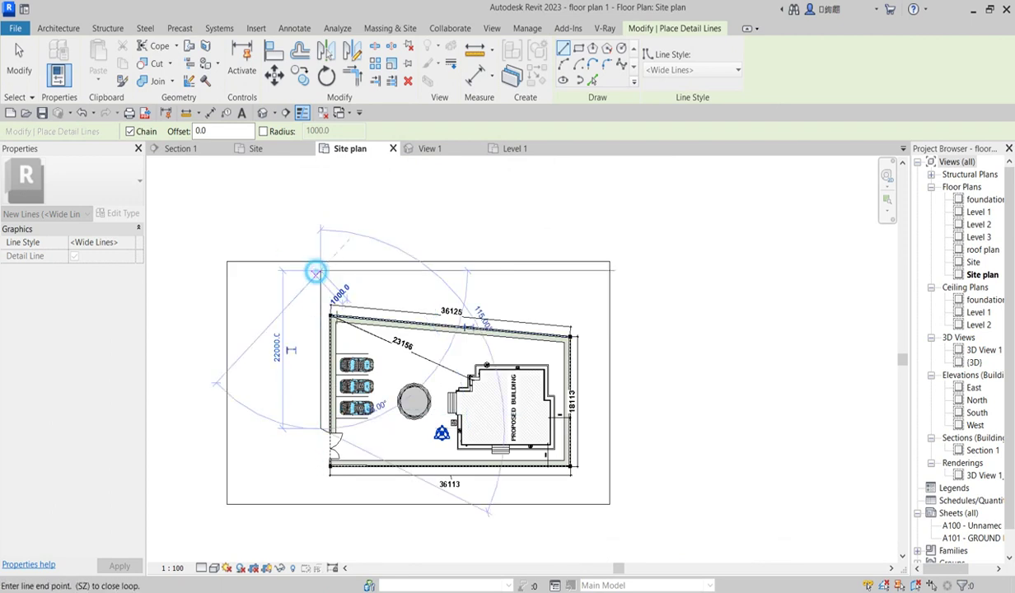
left_click(319, 269)
right_click(309, 335)
left_click(305, 334)
scroll(330, 445, "up", 1)
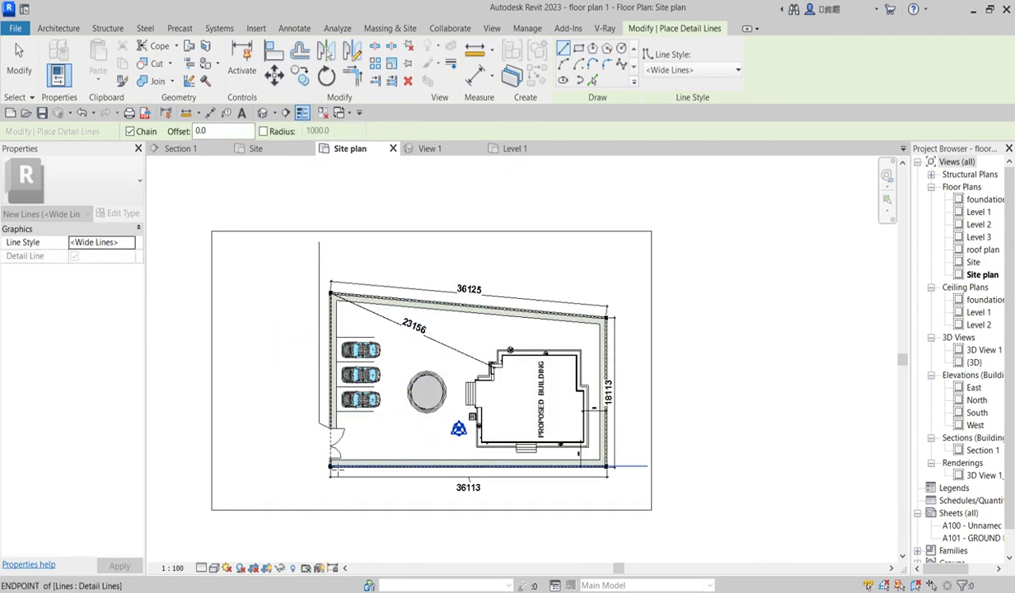
scroll(331, 458, "up", 1)
scroll(331, 458, "up", 2)
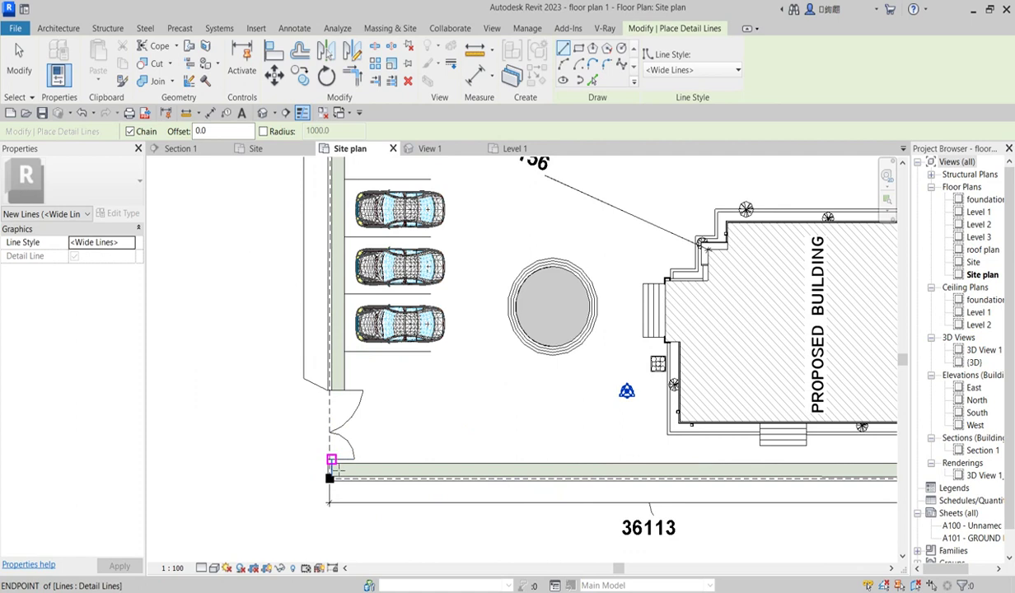
left_click(327, 459)
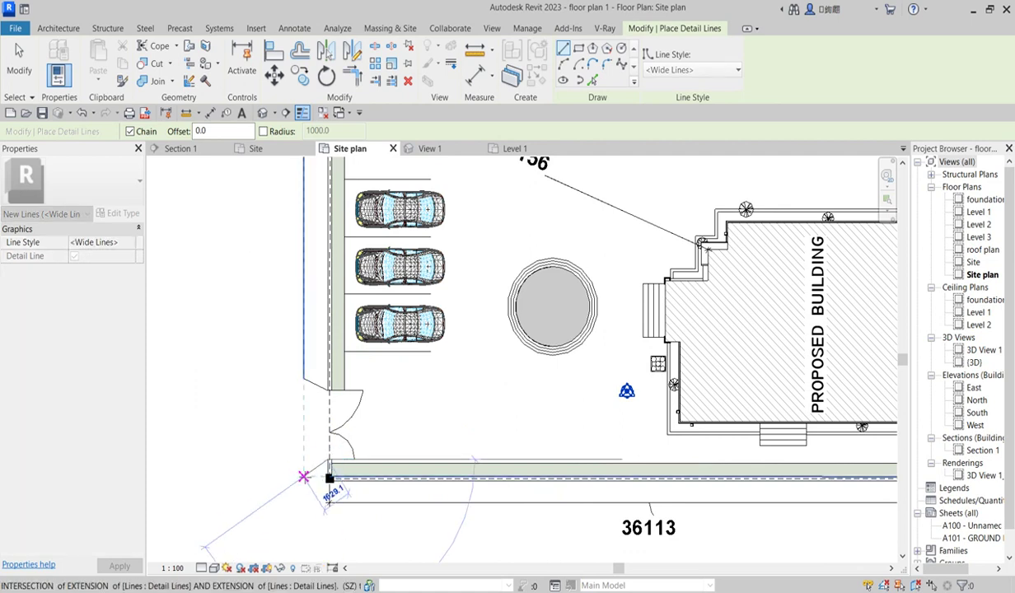
scroll(302, 506, "down", 2)
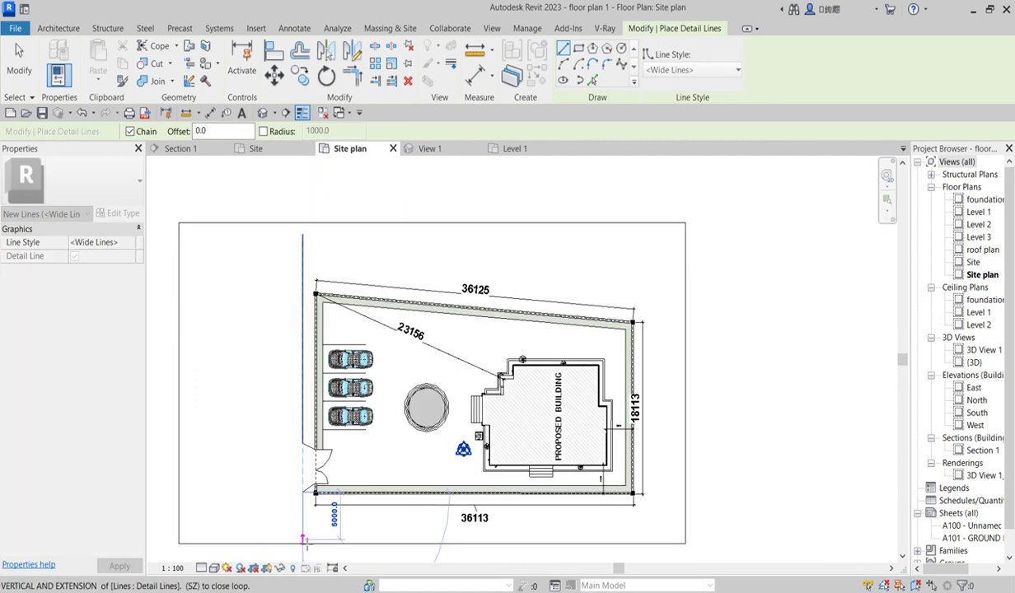
right_click(255, 333)
left_click(265, 340)
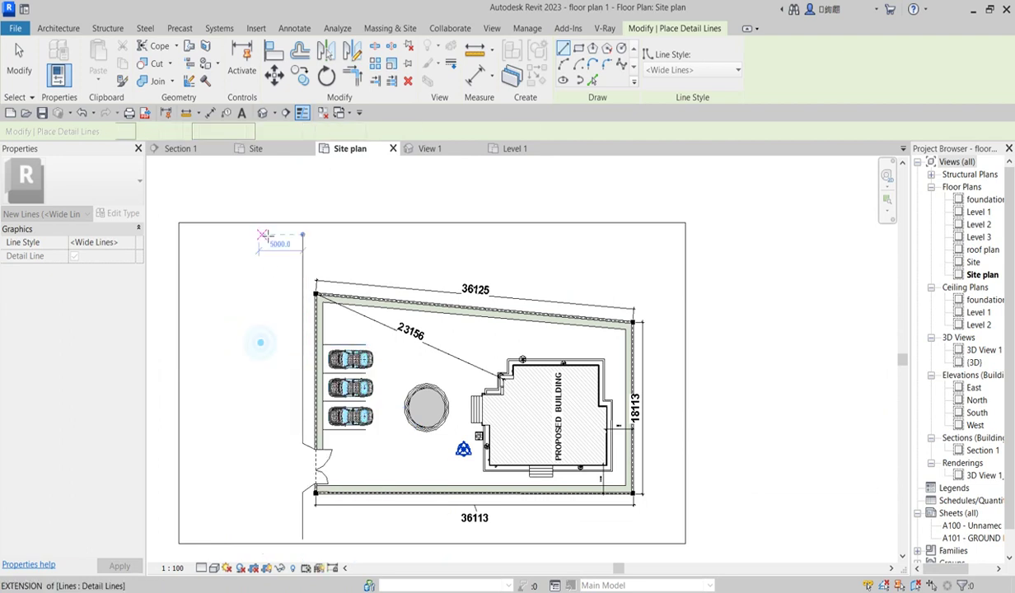
left_click(254, 236)
scroll(257, 354, "down", 2)
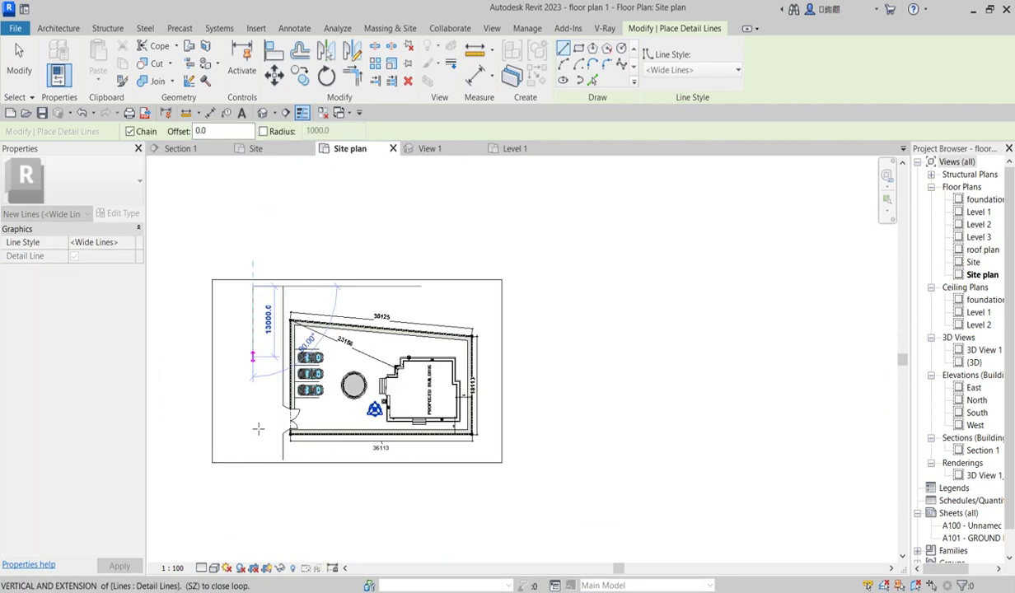
scroll(255, 443, "up", 2)
scroll(263, 445, "up", 2)
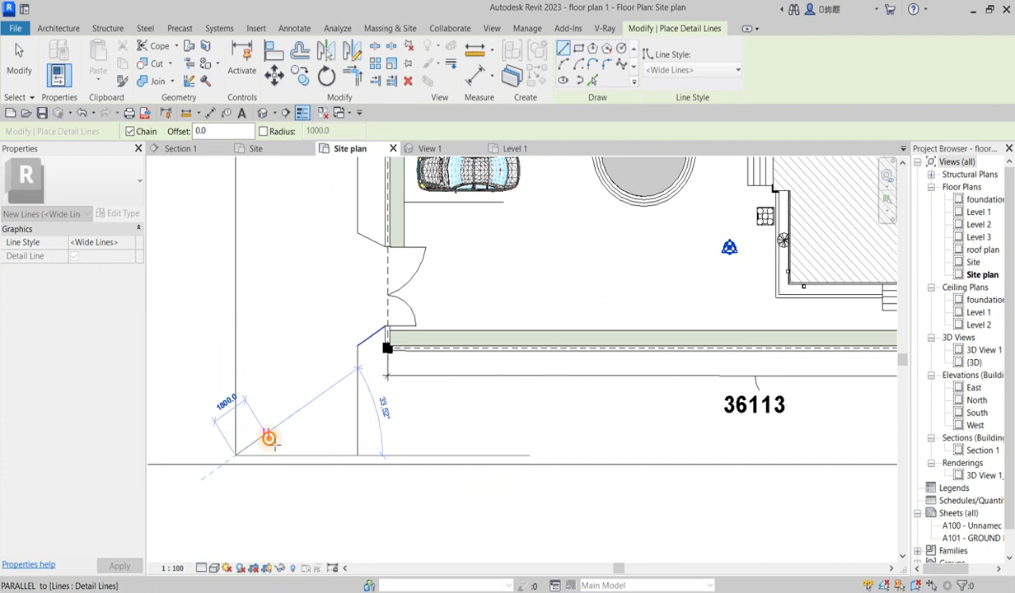
right_click(266, 435)
left_click(310, 243)
Draw zigzag break lines across the road's bottom and top ends
left_click(213, 448)
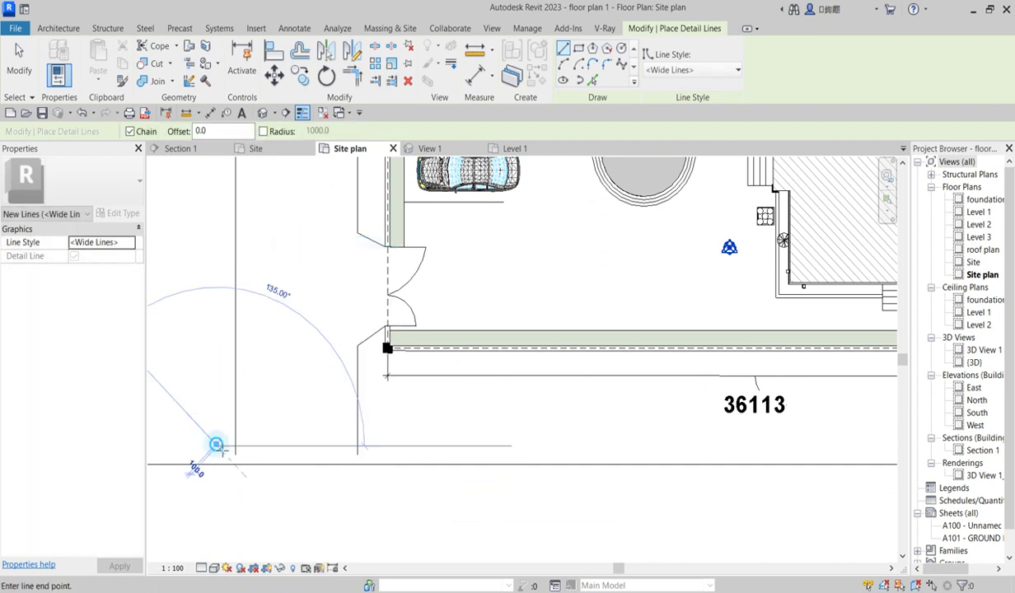
scroll(294, 454, "up", 1)
left_click(288, 442)
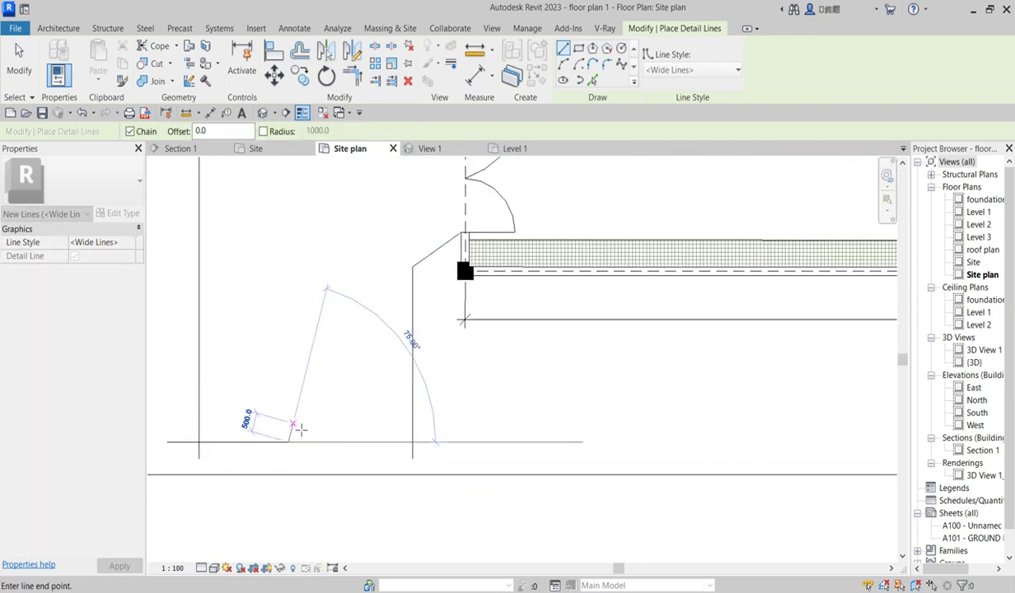
left_click(302, 420)
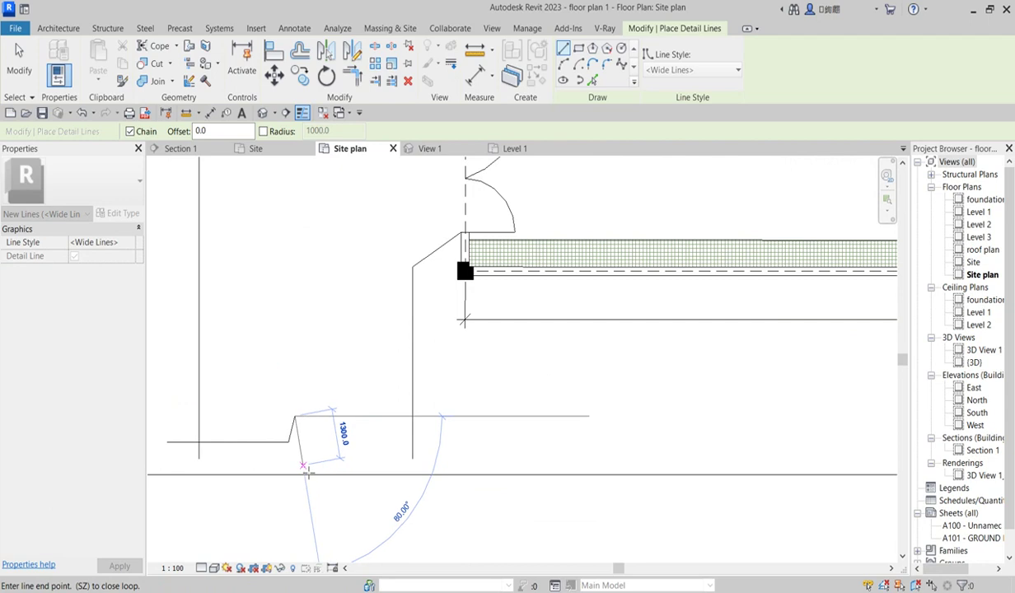
left_click(302, 443)
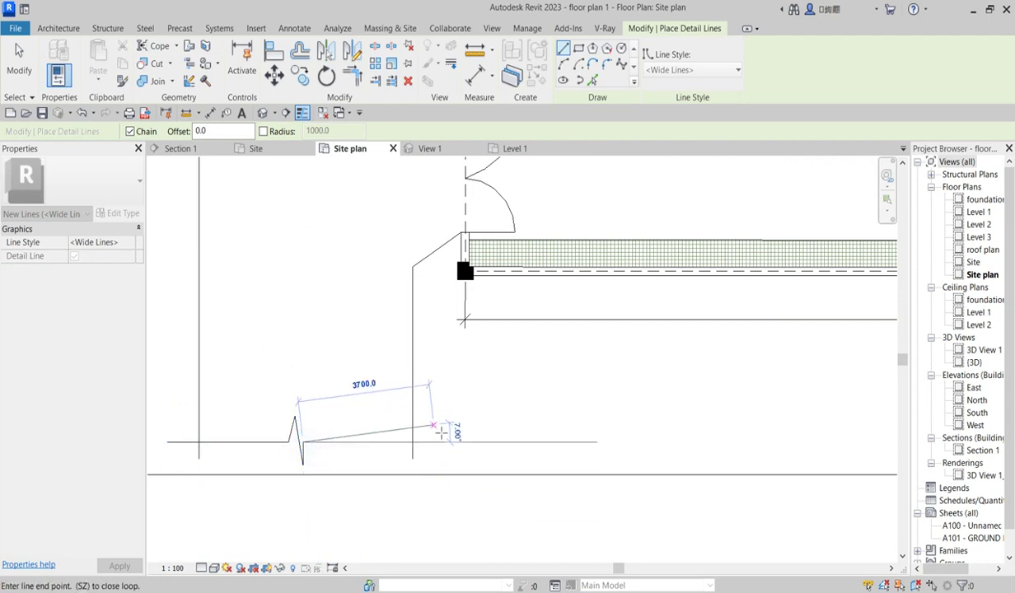
left_click(416, 437)
scroll(499, 424, "down", 3)
scroll(531, 413, "down", 2)
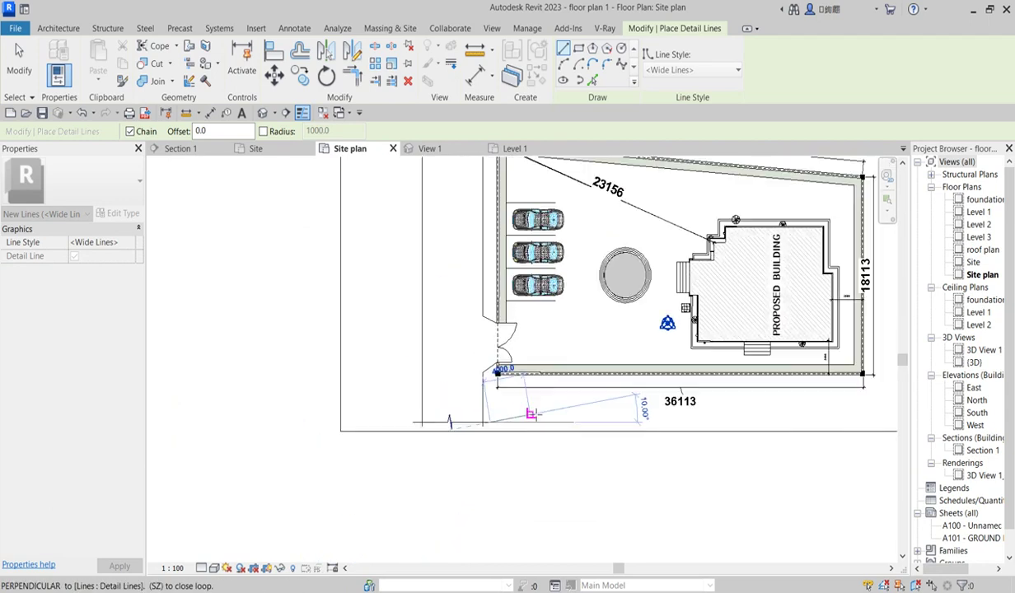
key("Escape")
scroll(449, 247, "down", 2)
scroll(449, 257, "up", 5)
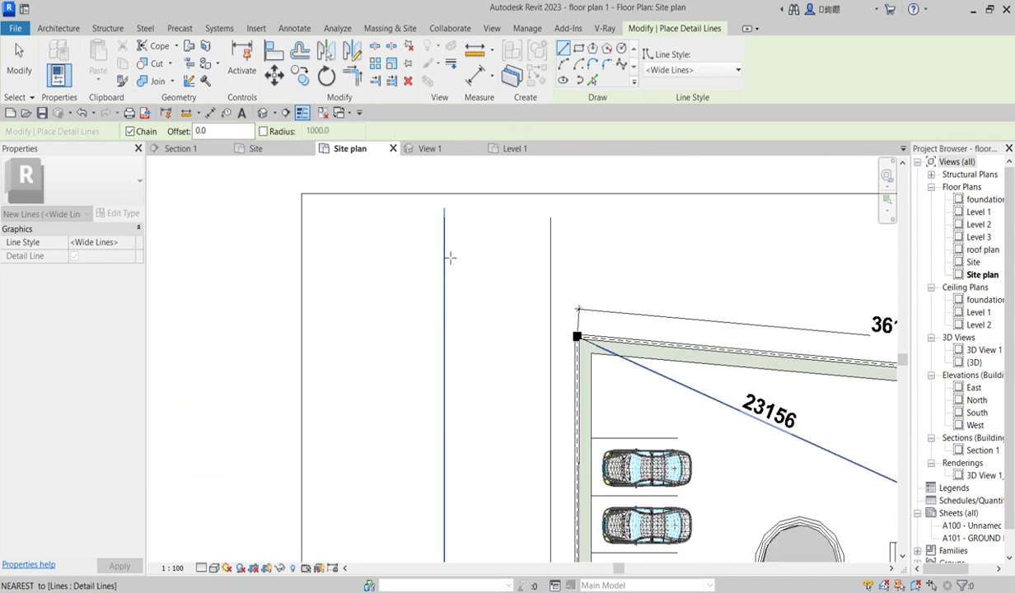
scroll(426, 245, "up", 2)
left_click(426, 245)
scroll(494, 231, "up", 2)
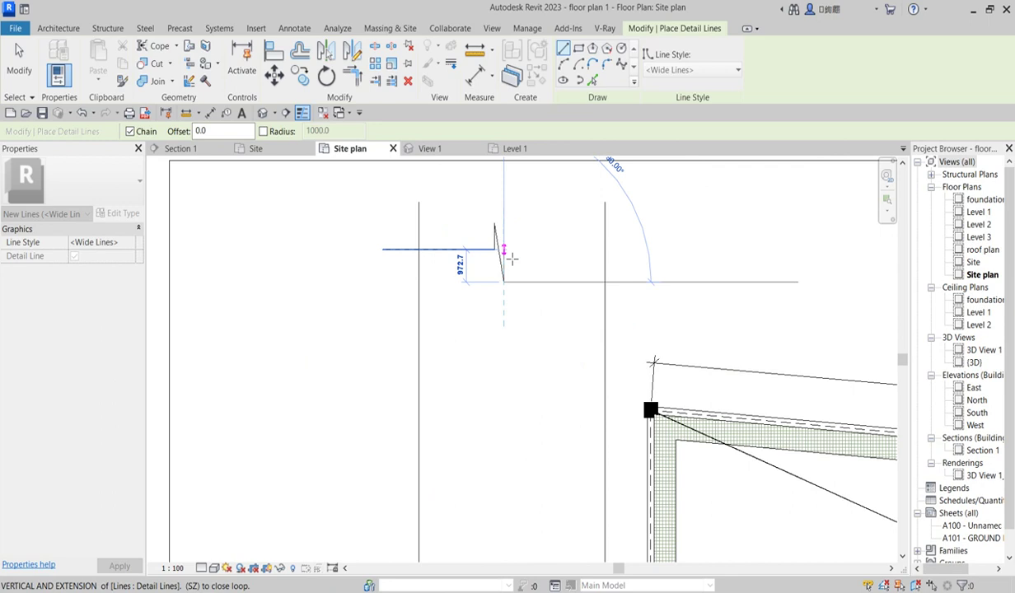
left_click(504, 250)
left_click(633, 255)
key("Escape")
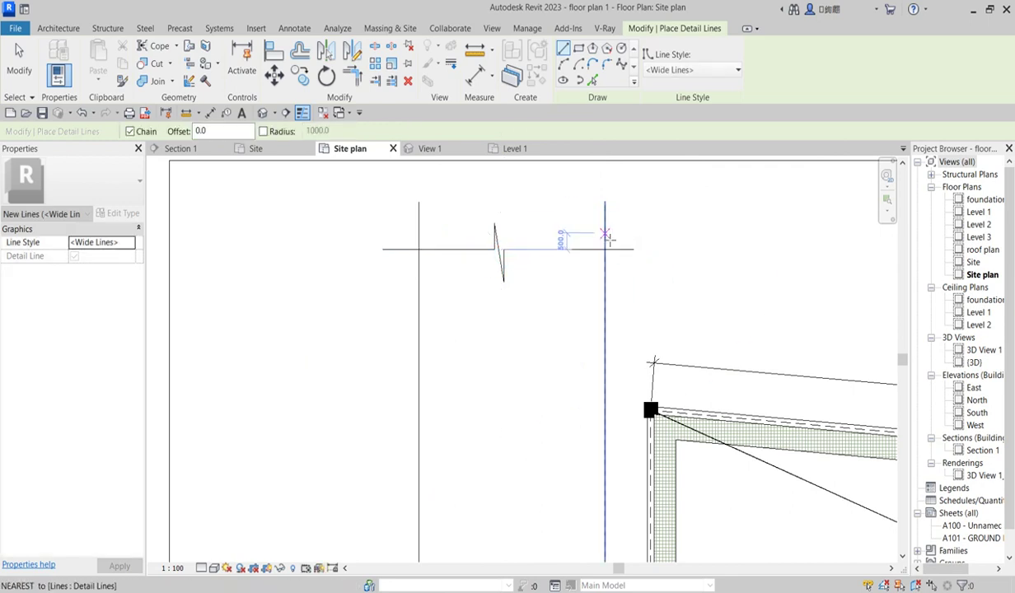
key("Escape")
Lengthen a road edge line so it reaches the top break line
left_click(605, 212)
left_click_drag(605, 202, 420, 207)
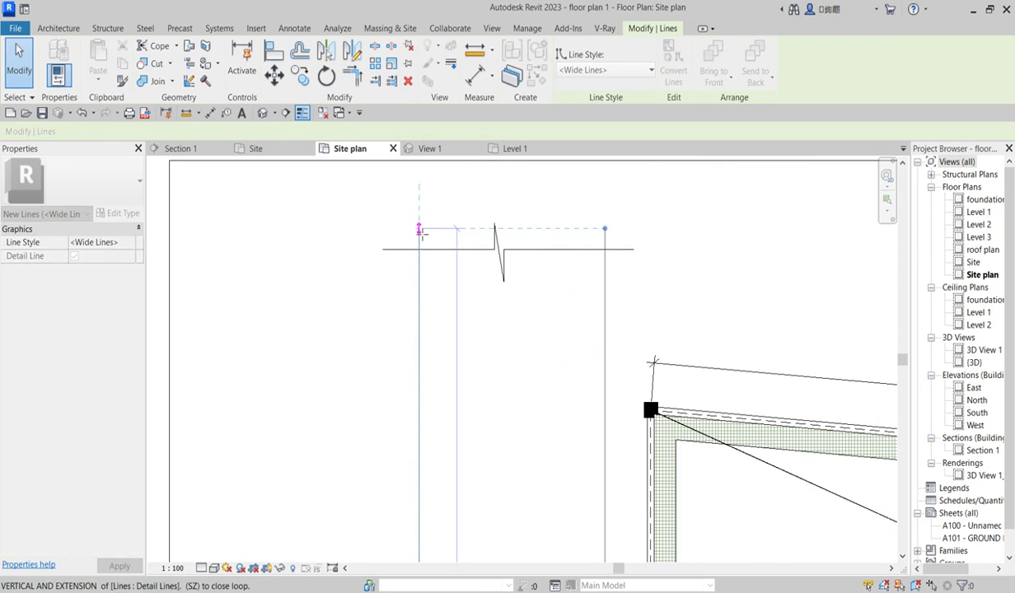
left_click_drag(420, 206, 420, 228)
Rotate the PROPOSED BUILDING text note with its rotate handle until it reads horizontally
key("Escape")
scroll(516, 208, "down", 3)
scroll(640, 340, "down", 3)
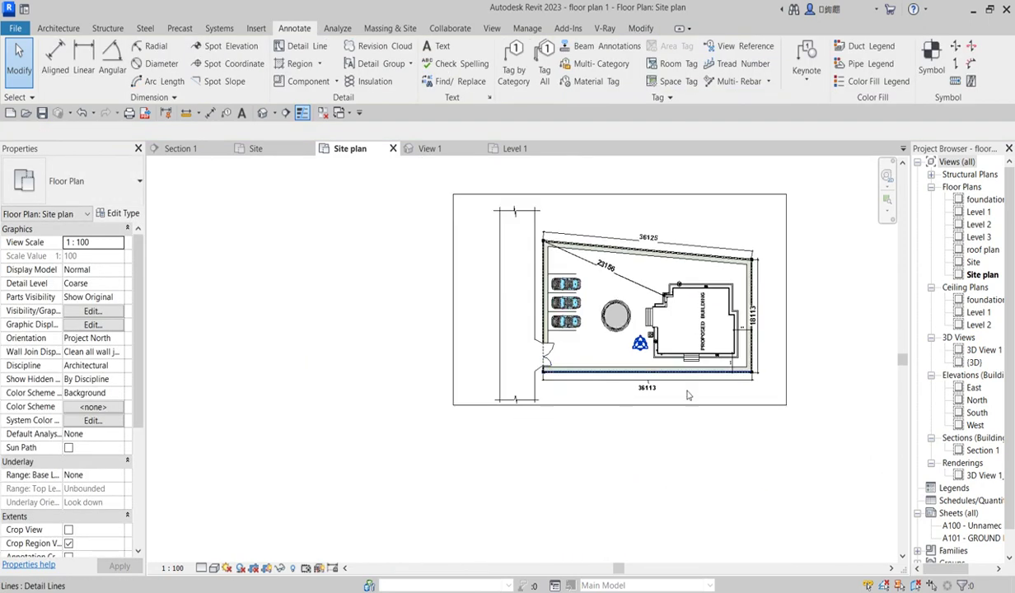
scroll(723, 325, "up", 2)
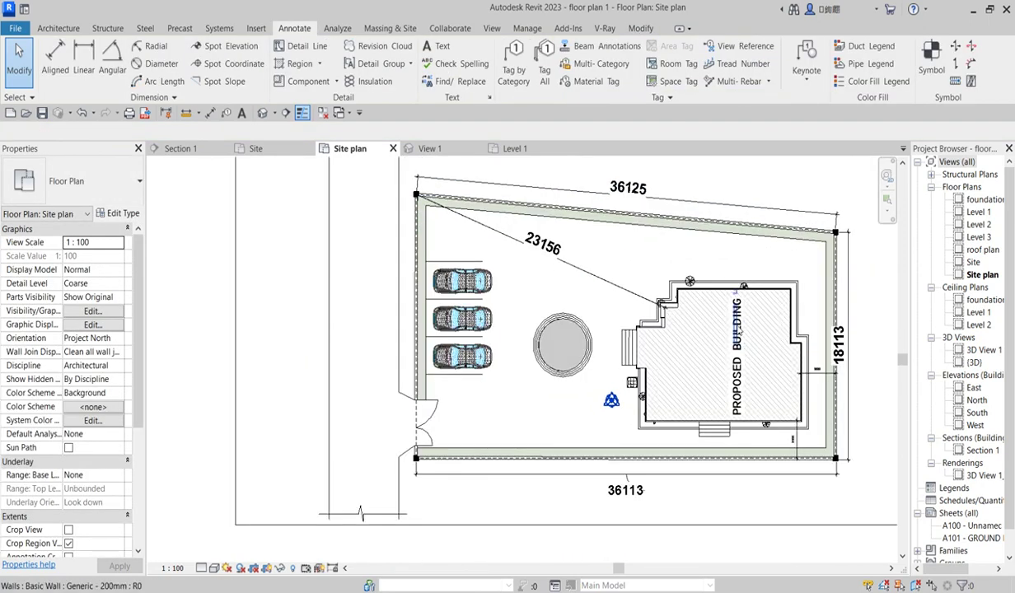
scroll(723, 325, "up", 2)
scroll(752, 282, "up", 2)
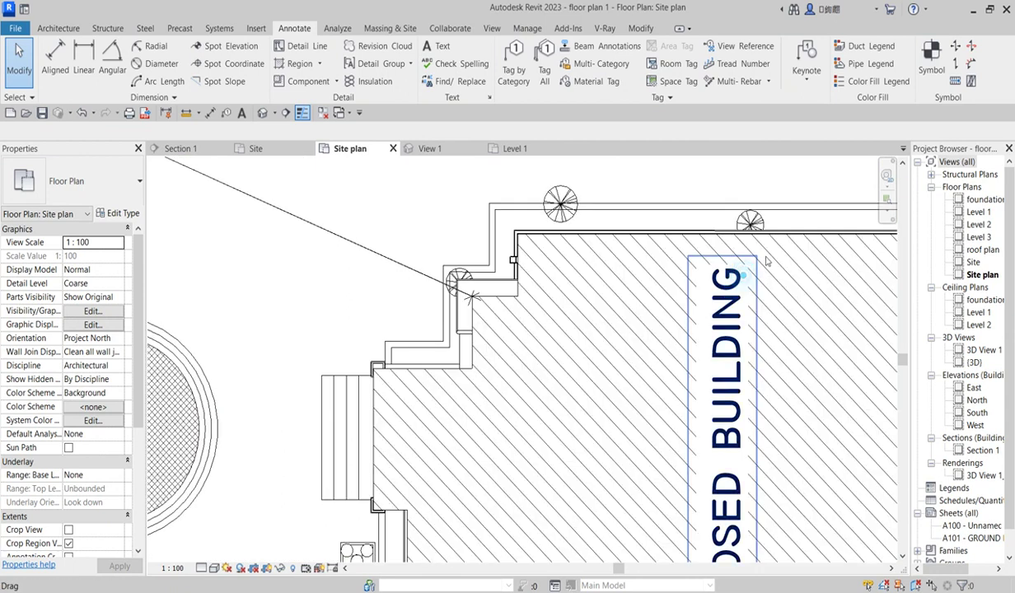
left_click(764, 262)
scroll(741, 329, "down", 2)
scroll(703, 480, "up", 1)
left_click_drag(718, 464, 607, 373)
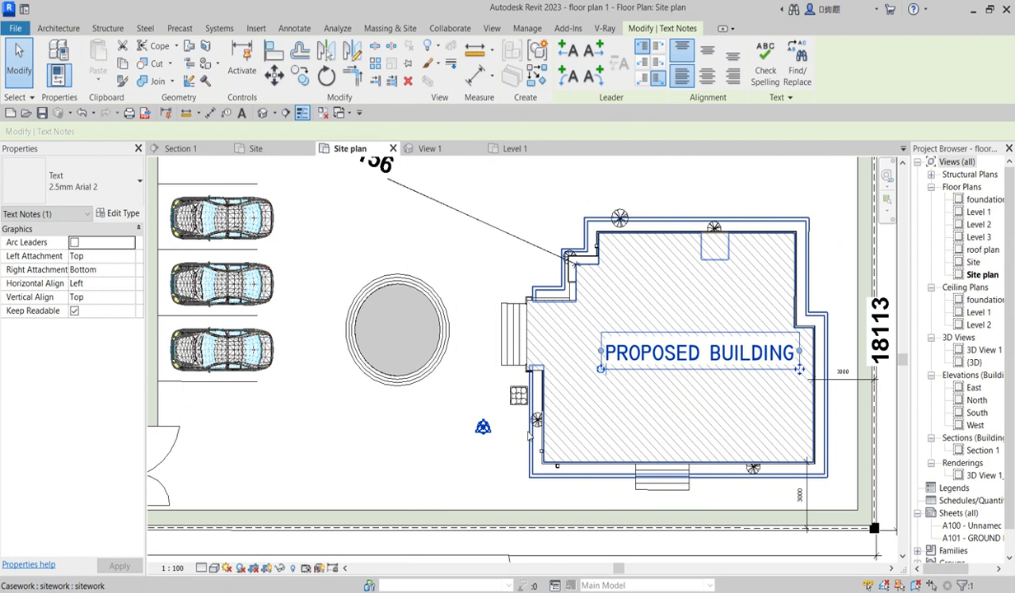
scroll(560, 366, "down", 1)
scroll(506, 357, "down", 1)
left_click(498, 383)
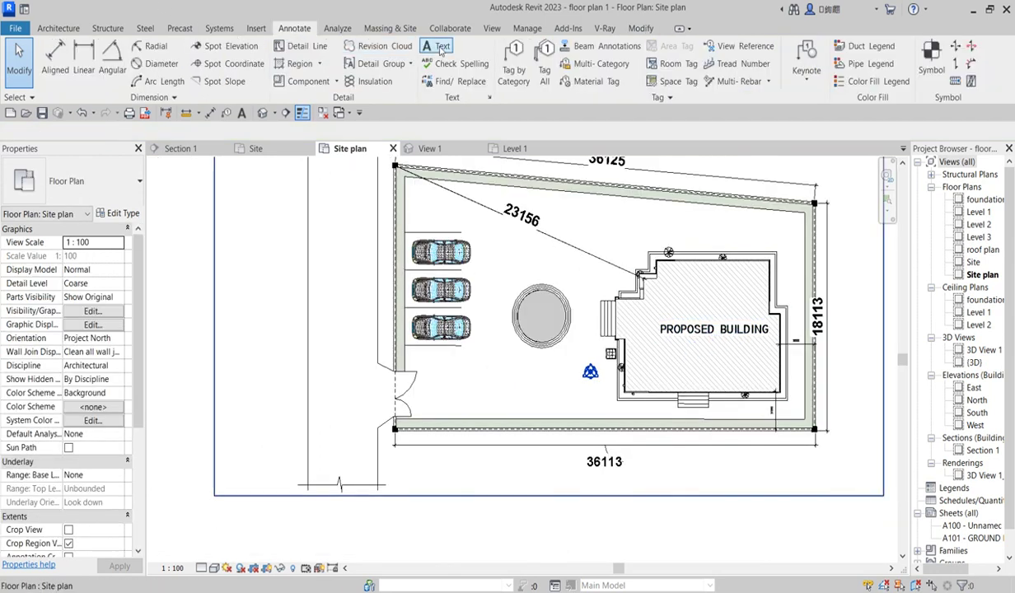
Place an 'ACCESS ROAD' text note left of the site boundary and select it
left_click(442, 50)
left_click(329, 333)
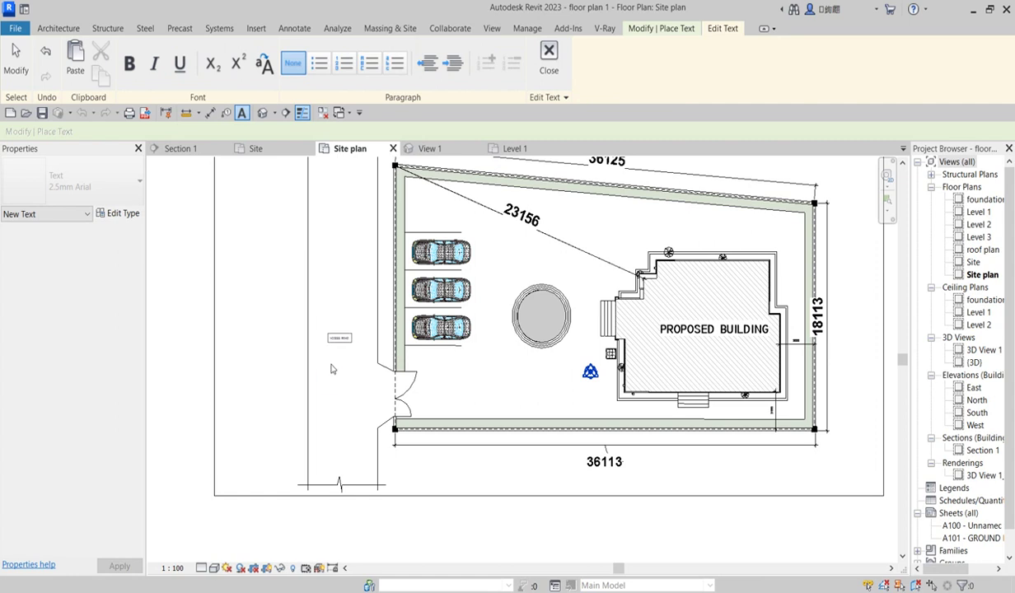
left_click(330, 369)
scroll(354, 370, "up", 2)
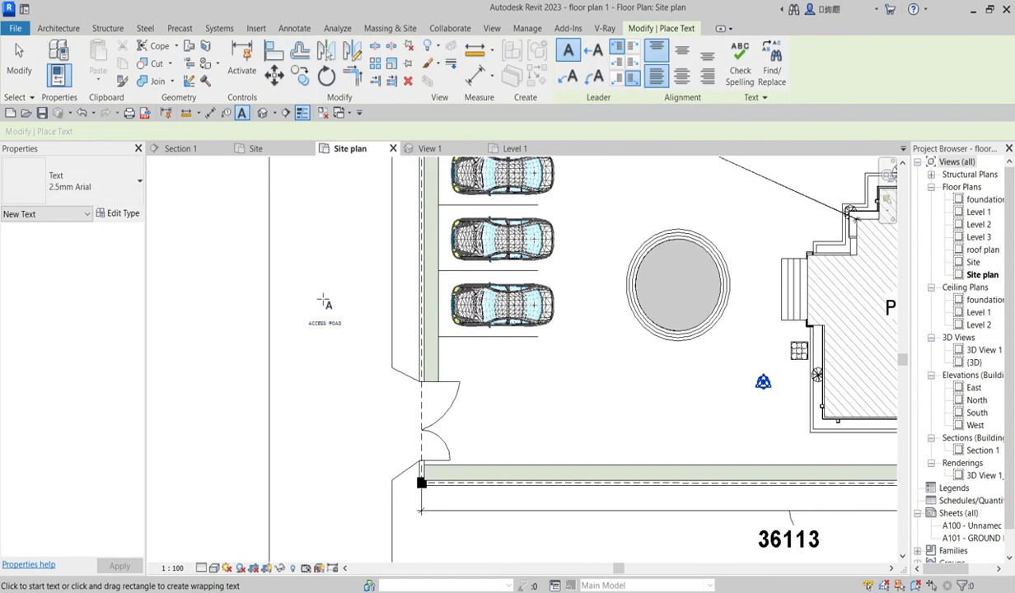
key("Escape")
key("Escape")
scroll(324, 313, "up", 2)
left_click(323, 323)
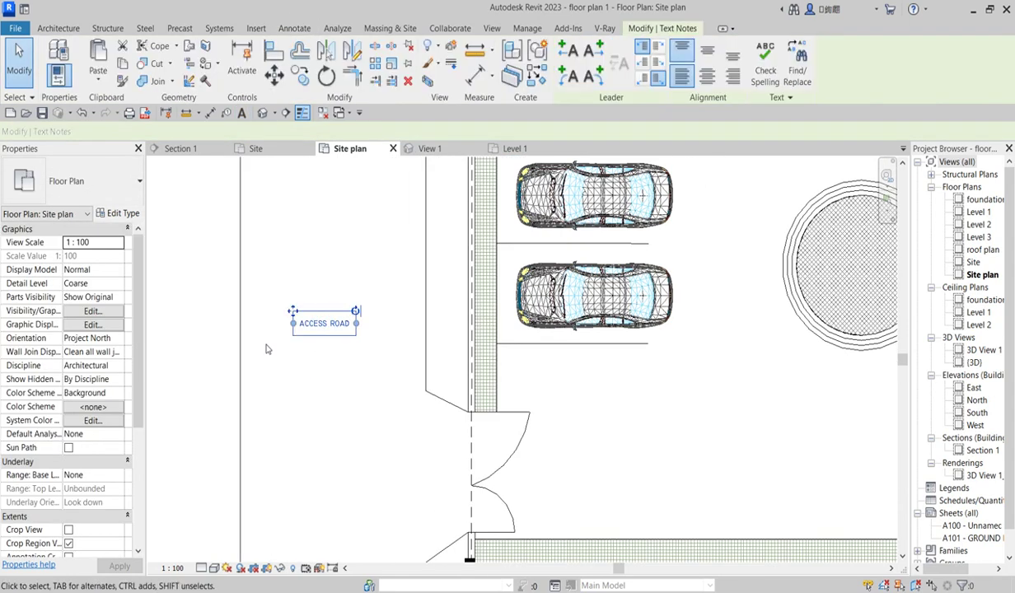
Duplicate the note's text type as '2.5mm Arial 3' with a 5 mm text size
left_click(124, 214)
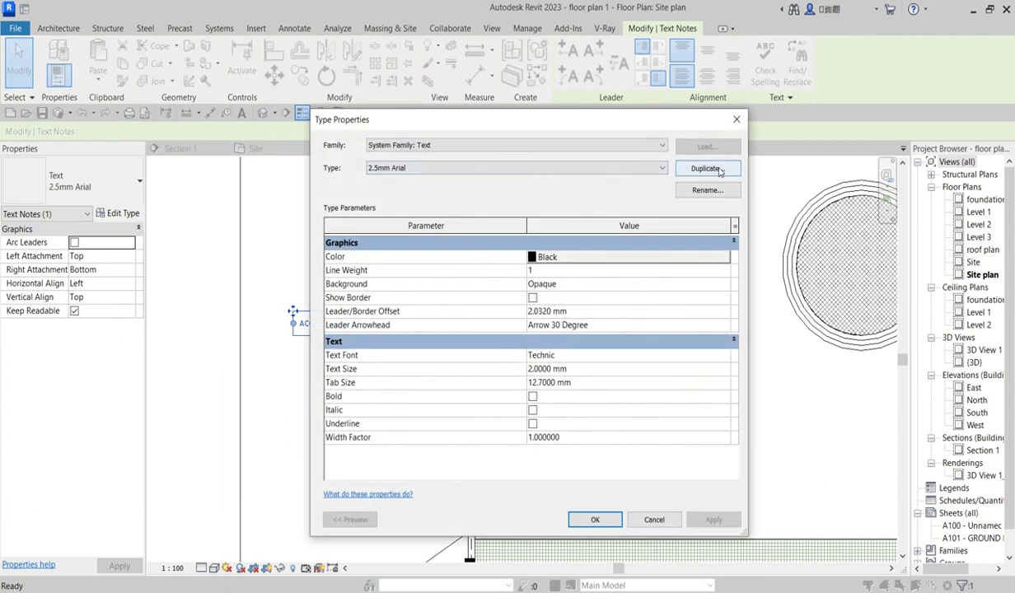
left_click(708, 168)
left_click(526, 356)
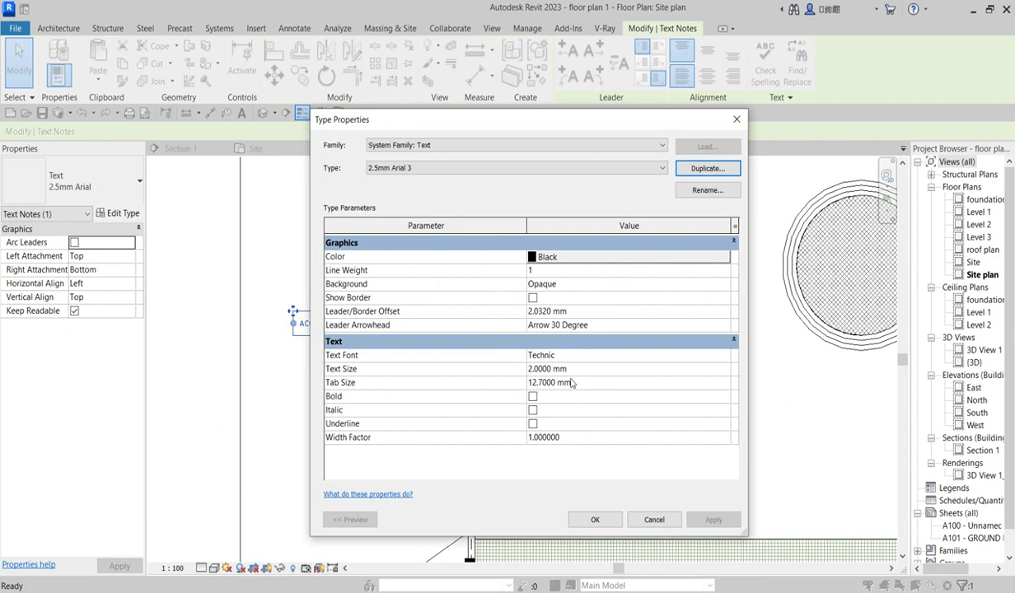
left_click(533, 371)
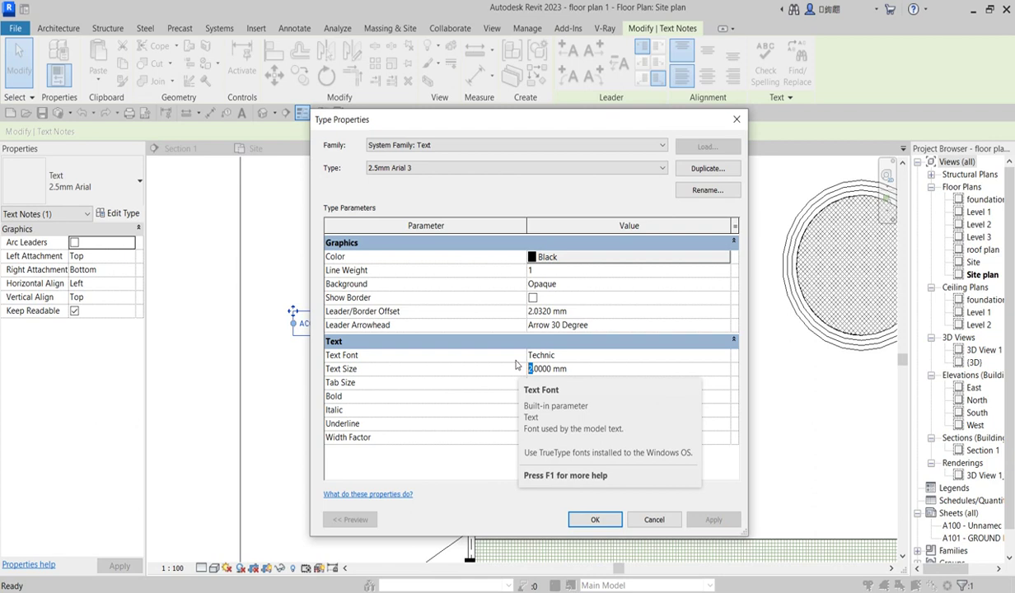
type("5")
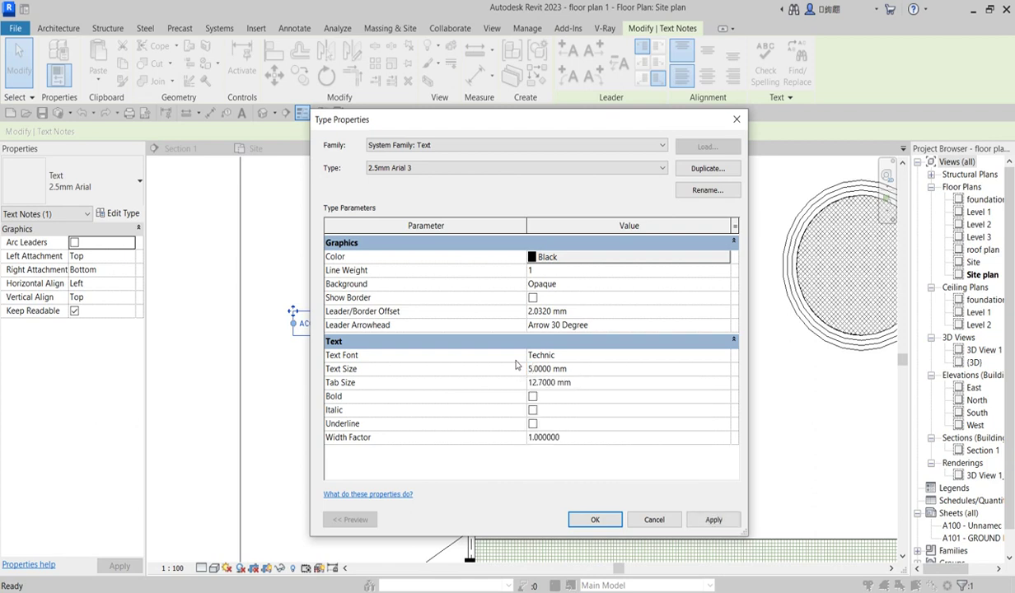
left_click(595, 518)
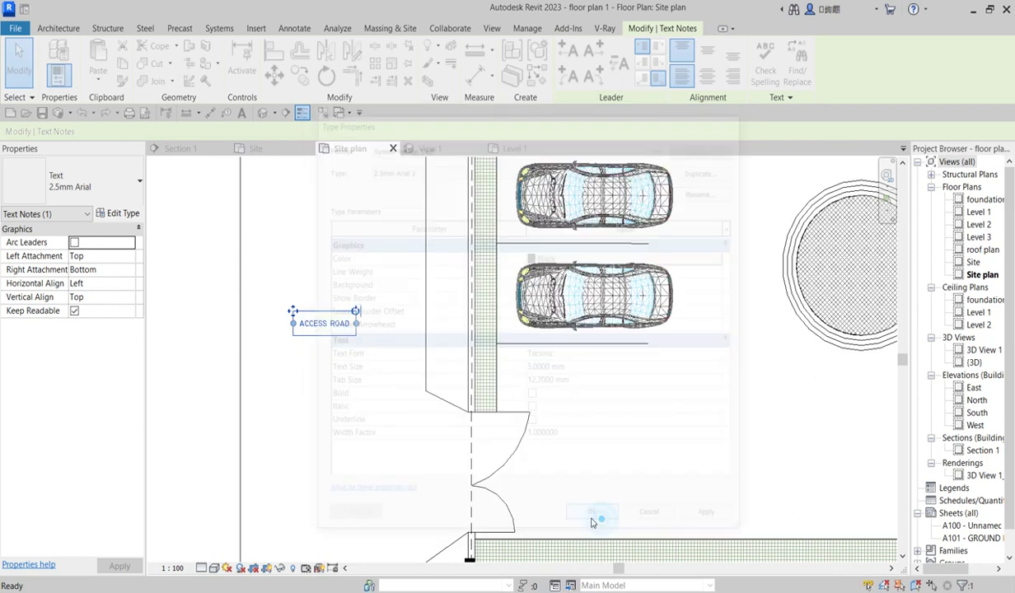
Move the ACCESS ROAD note down near the gate
left_click(317, 436)
left_click(295, 313)
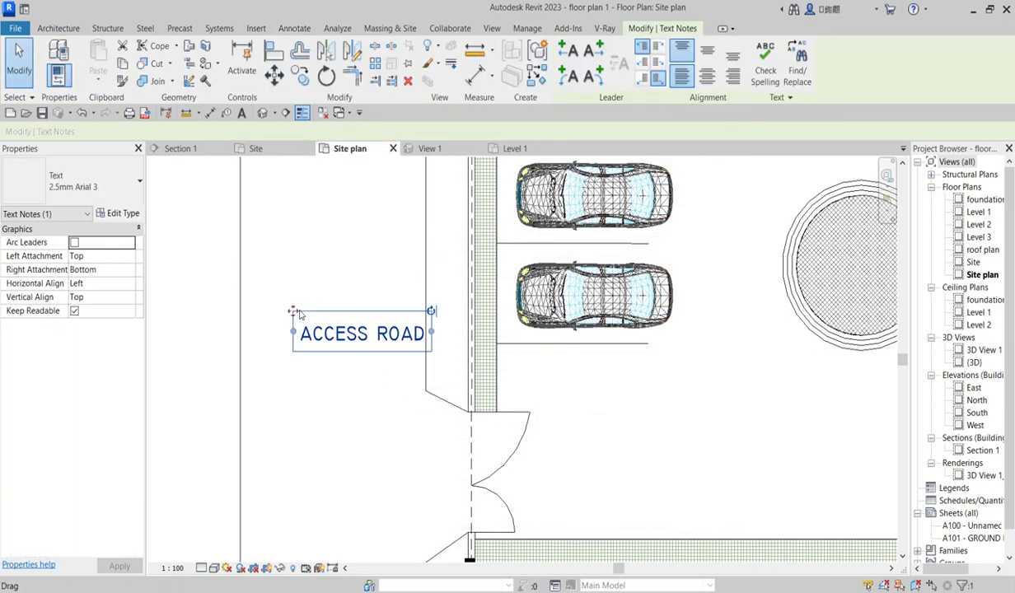
left_click_drag(290, 313, 257, 265)
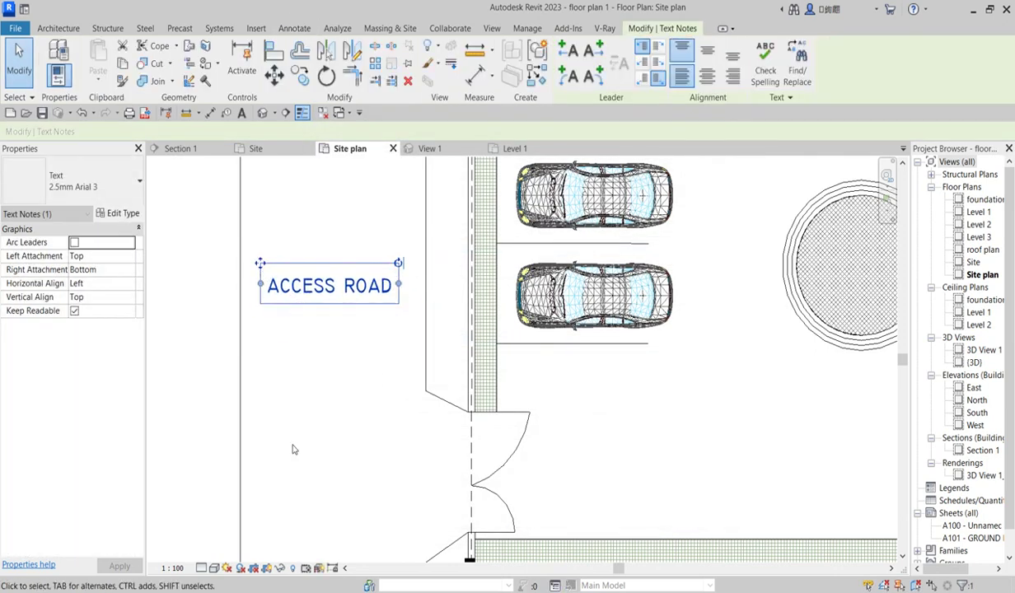
left_click(323, 405)
scroll(341, 377, "down", 3)
left_click(326, 322)
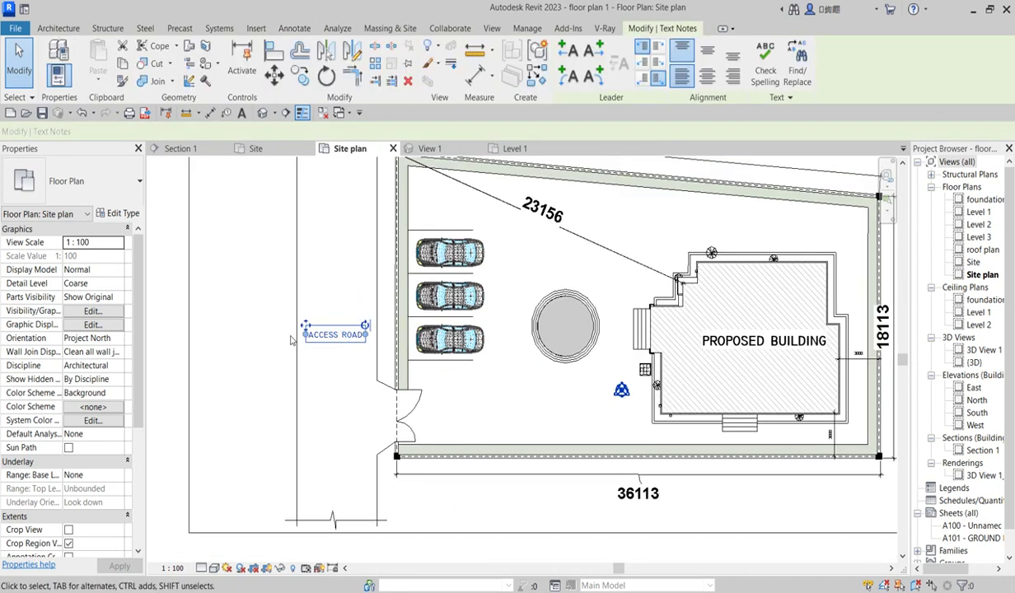
scroll(324, 323, "up", 3)
left_click_drag(316, 321, 317, 405)
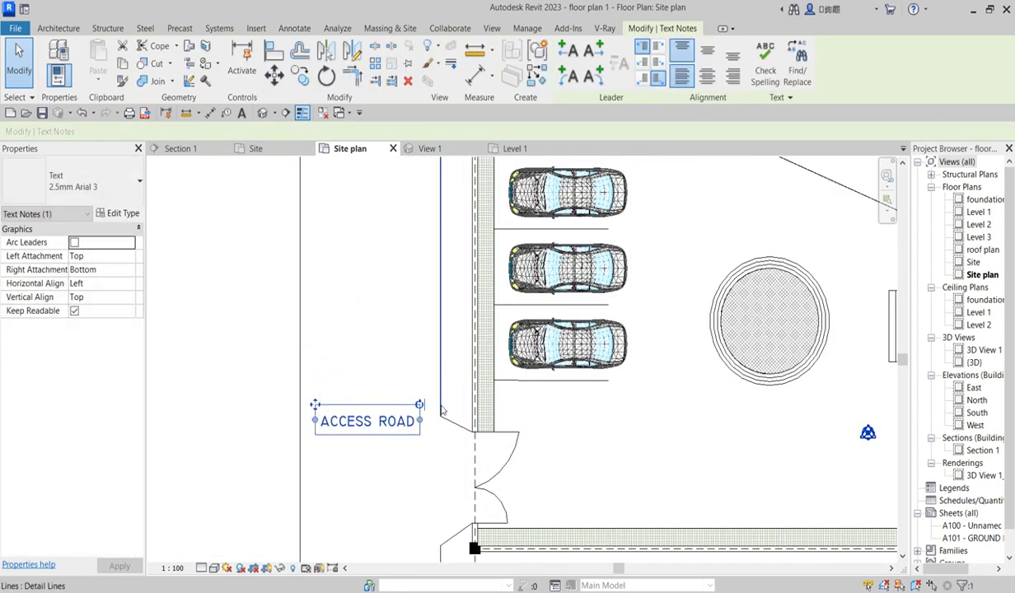
Rotate the ACCESS ROAD label 90 degrees to vertical and slide it up the road
left_click_drag(420, 404, 385, 468)
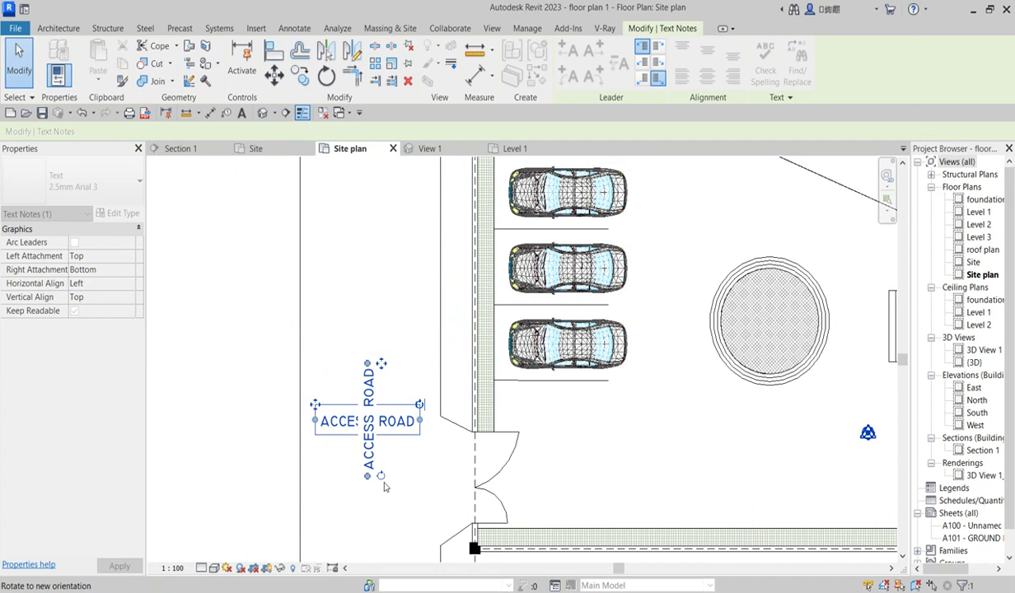
left_click(414, 272)
left_click(356, 367)
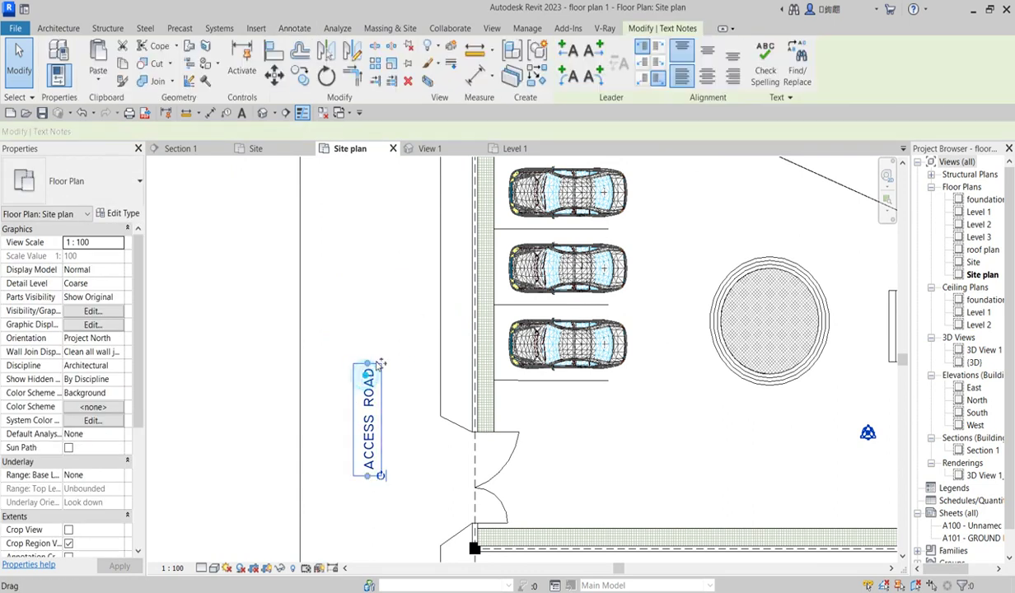
left_click_drag(383, 365, 397, 222)
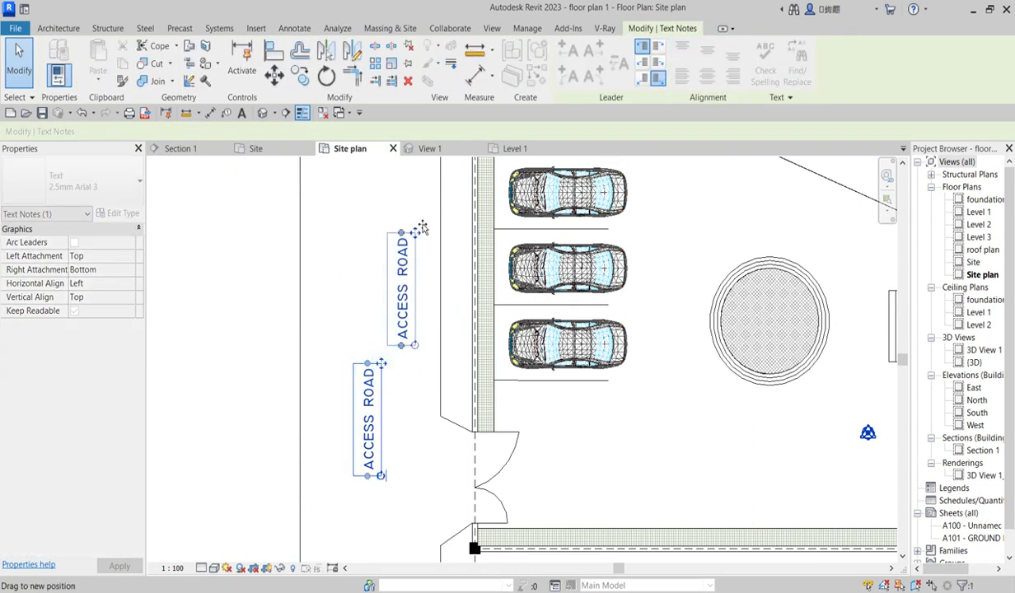
scroll(396, 299, "down", 3)
Turn off Crop Region Visible and use Zoom To Fit to show the whole site plan
left_click(374, 356)
scroll(374, 355, "down", 2)
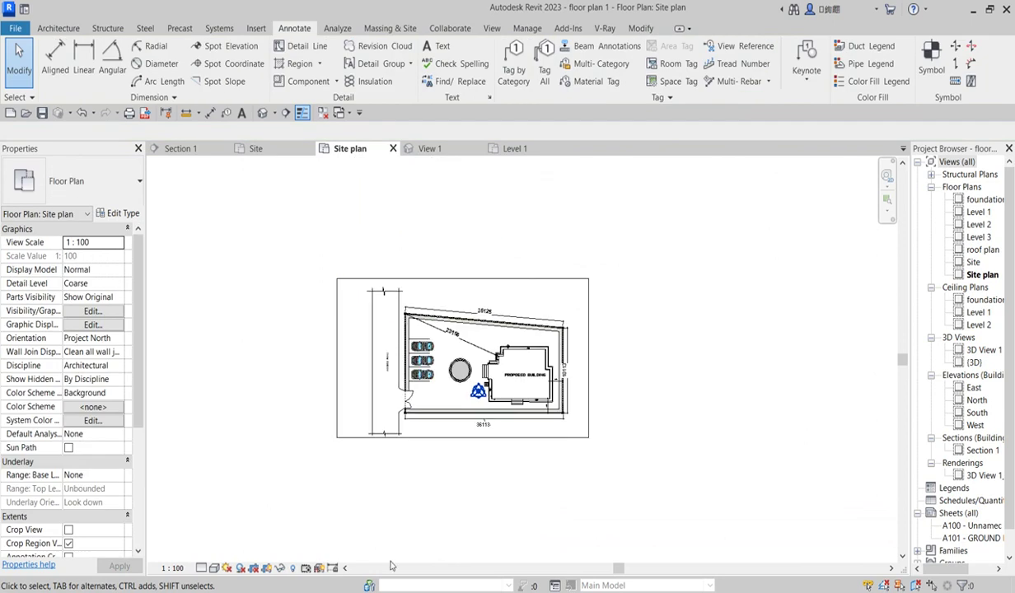
left_click(266, 568)
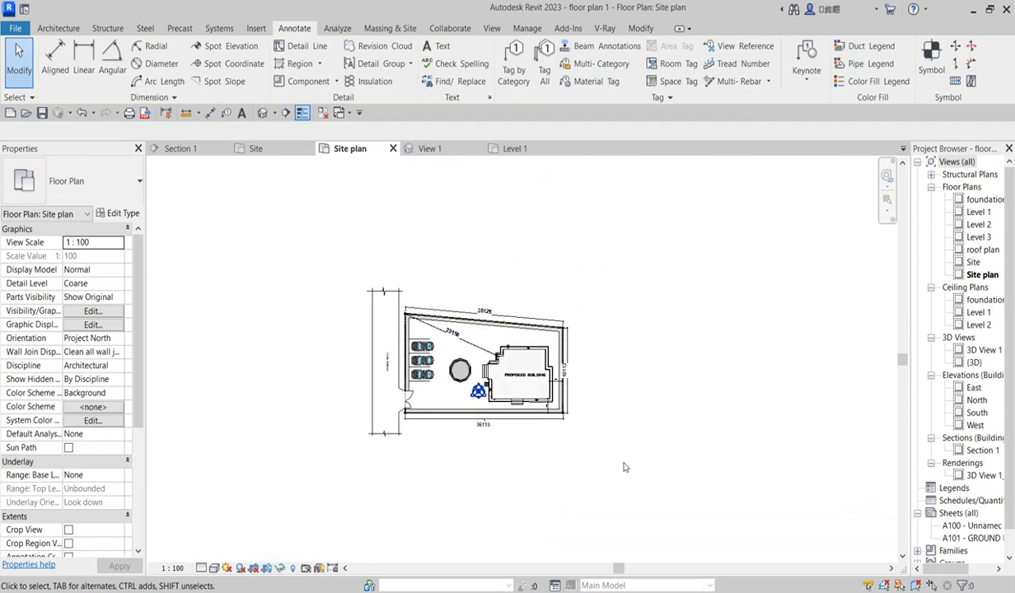
scroll(617, 457, "up", 1)
right_click(714, 450)
left_click(756, 383)
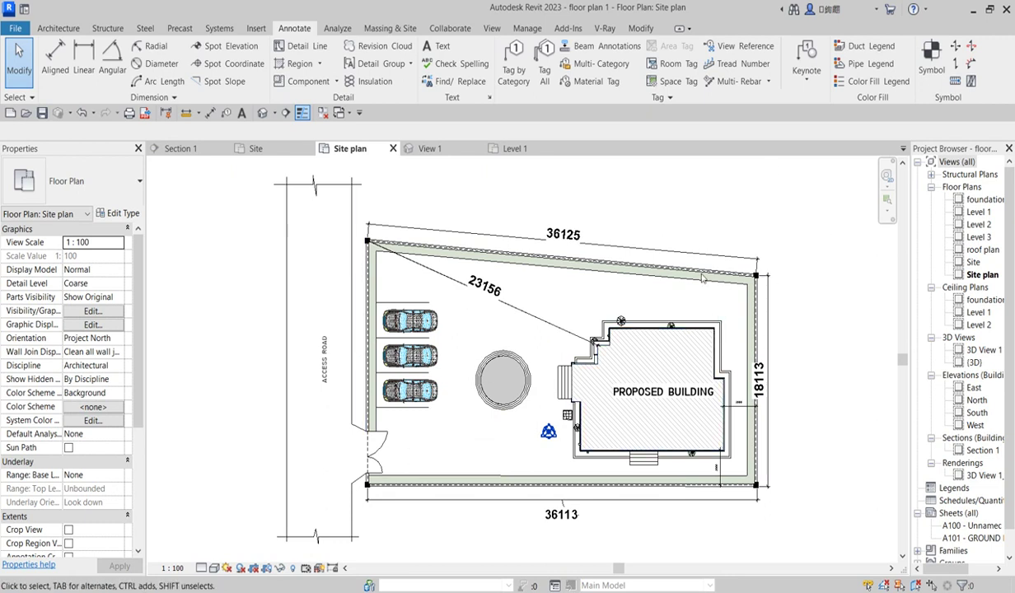
left_click(231, 284)
scroll(779, 280, "up", 1)
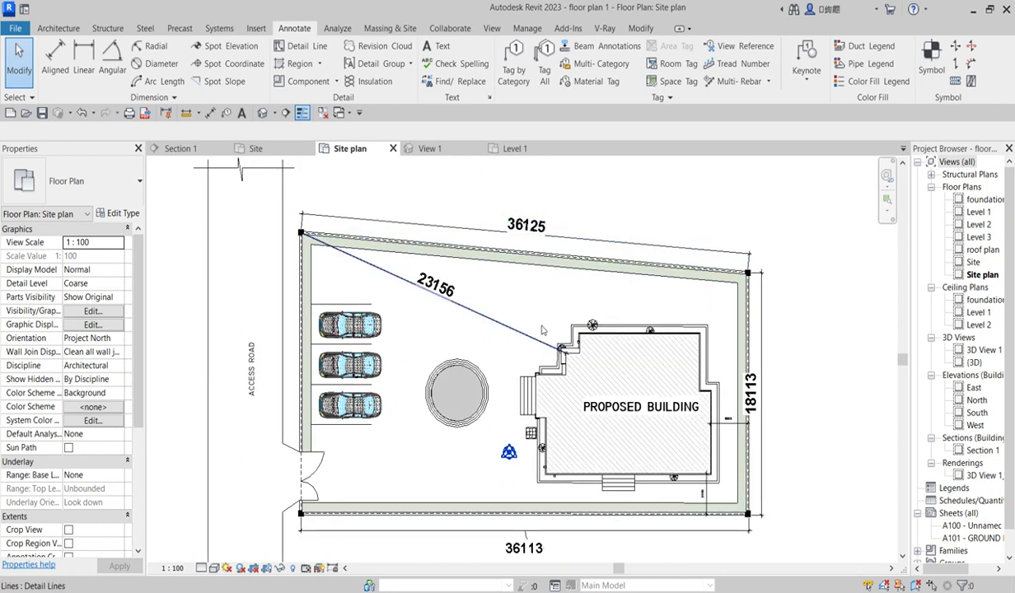
Drag the vertical 18113 dimension text rightward beside the plot's right edge, then deselect
left_click(751, 403)
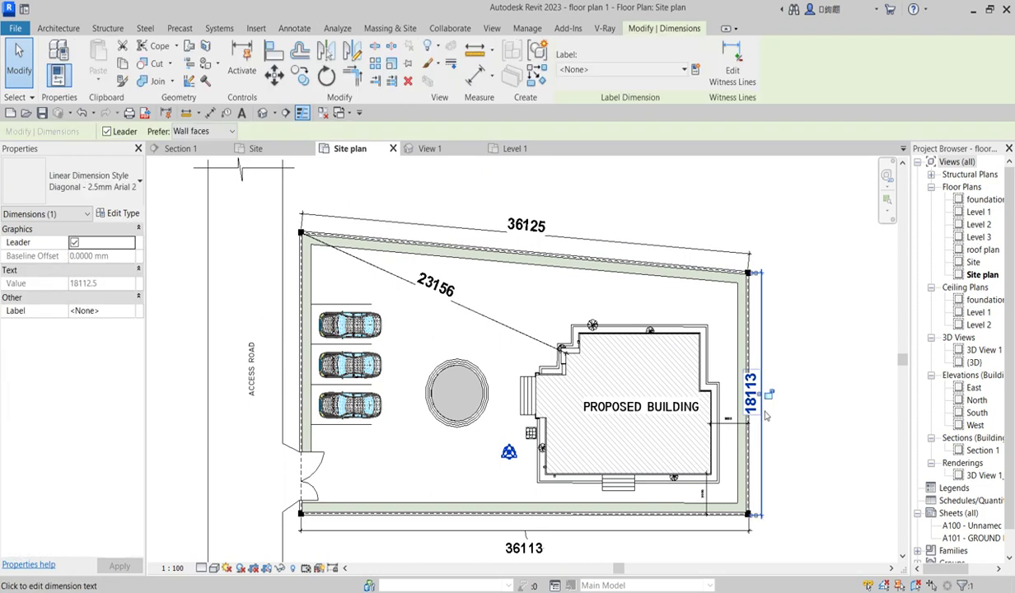
scroll(751, 392, "up", 2)
scroll(754, 382, "down", 1)
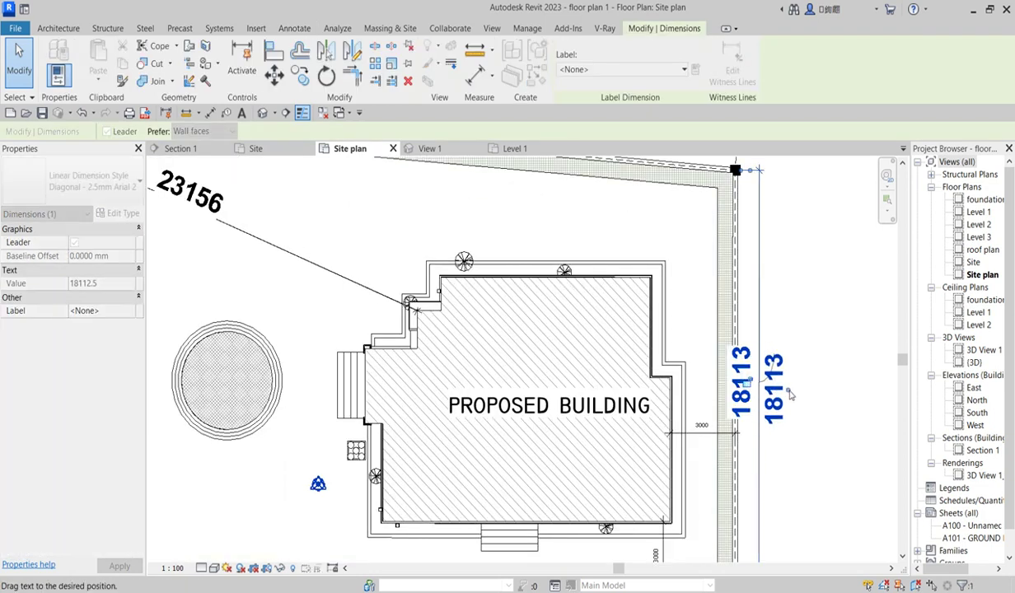
left_click_drag(754, 382, 786, 363)
key("Escape")
scroll(499, 372, "down", 2)
scroll(499, 372, "down", 1)
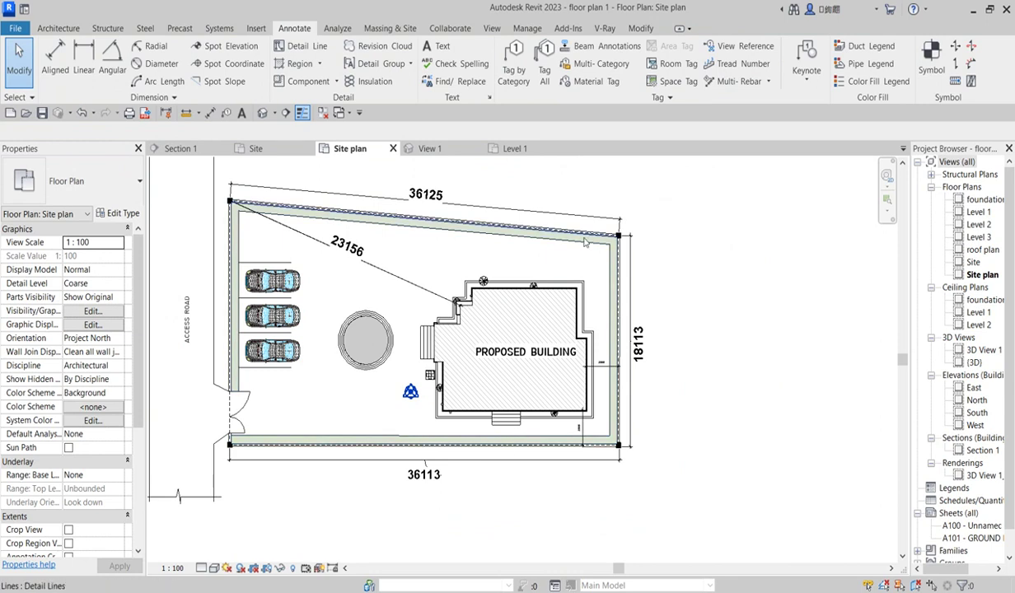
scroll(733, 392, "down", 1)
scroll(733, 392, "down", 1)
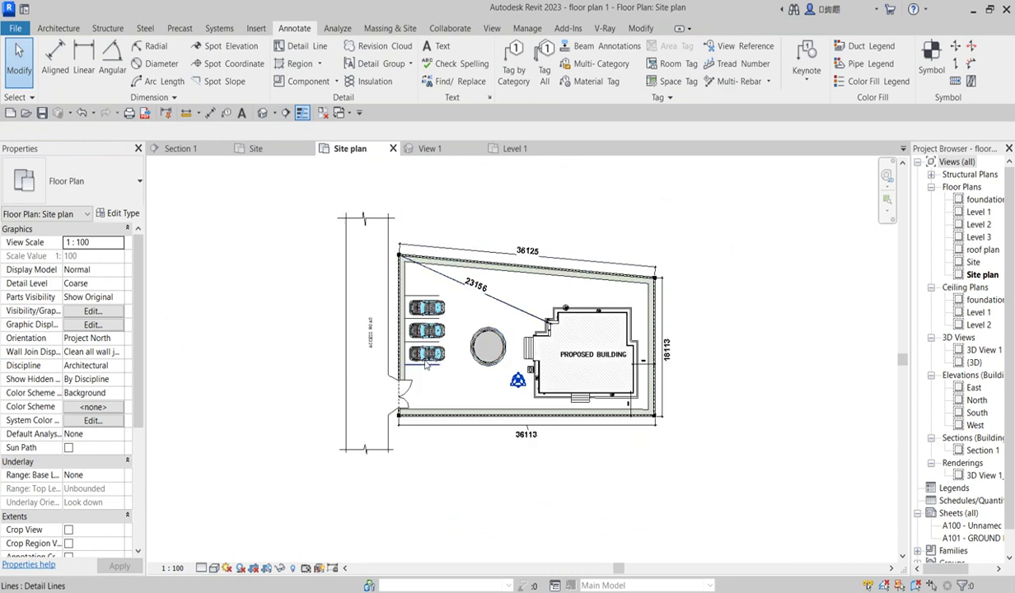
scroll(433, 340, "up", 1)
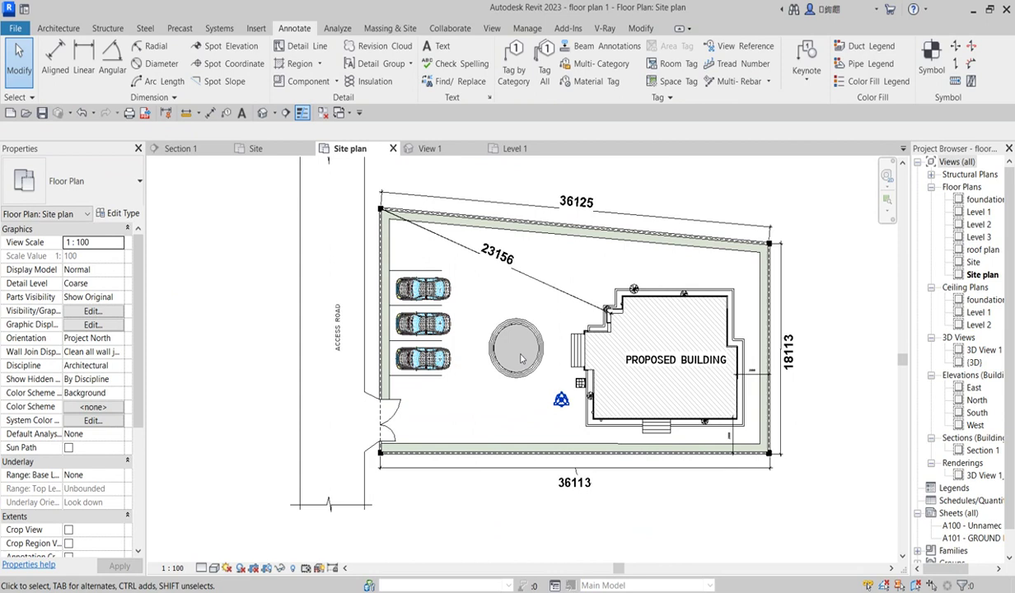
scroll(520, 359, "down", 1)
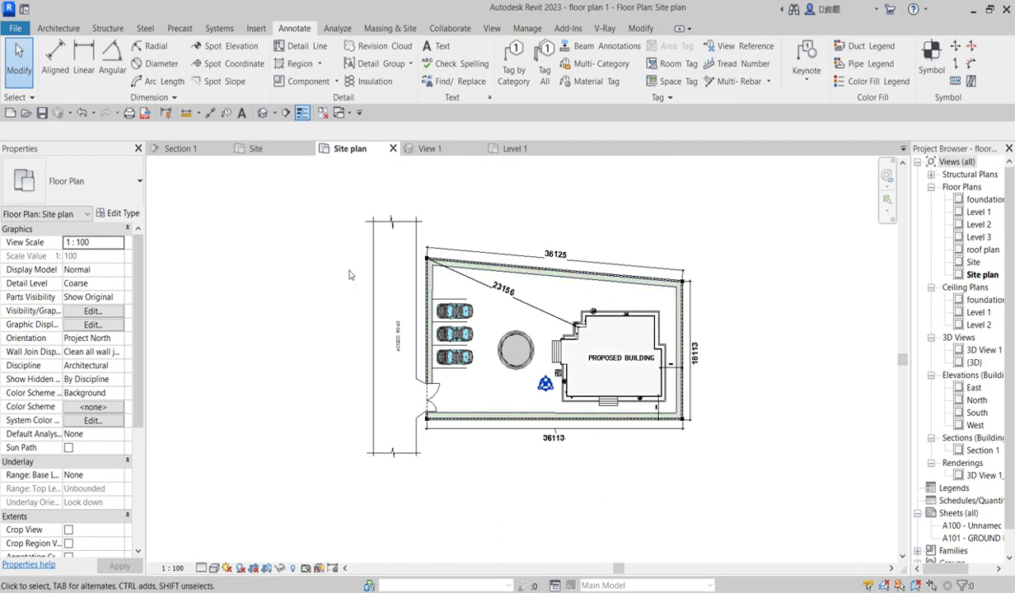